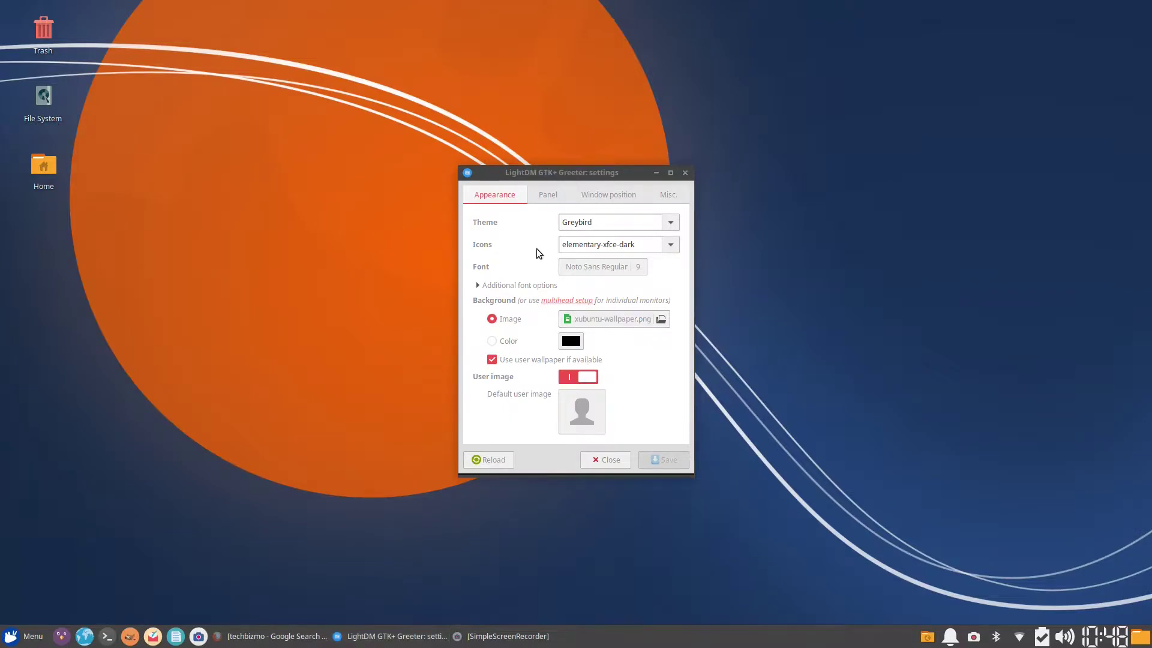
Briefly open and close the application menu and a terminal, then reposition the greeter settings window.
drag(4, 15, 840, 456)
click(23, 635)
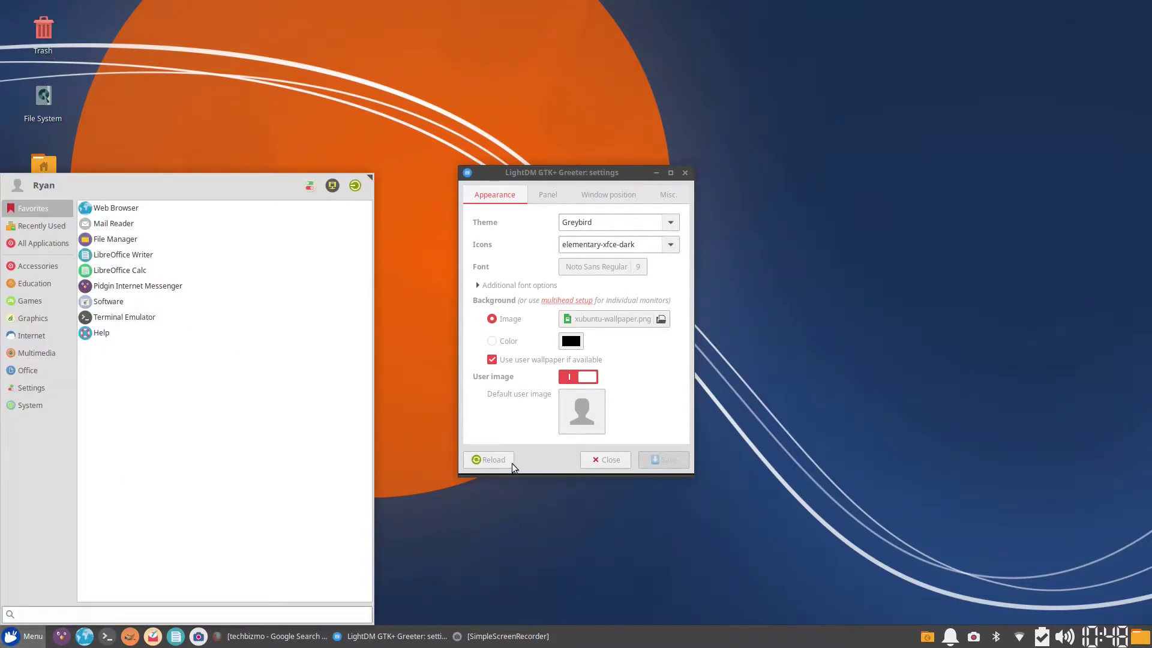
click(463, 511)
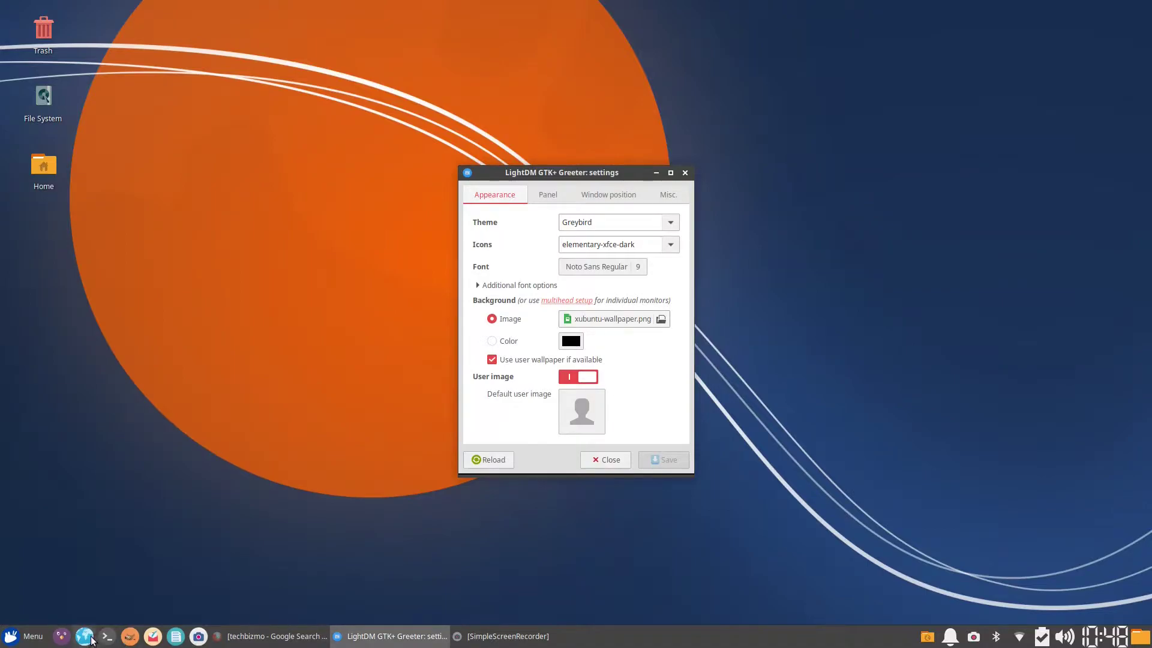
click(106, 635)
drag(607, 193, 319, 134)
click(449, 134)
mouse_move(570, 168)
mouse_down()
mouse_move(529, 120)
mouse_move(564, 161)
mouse_up()
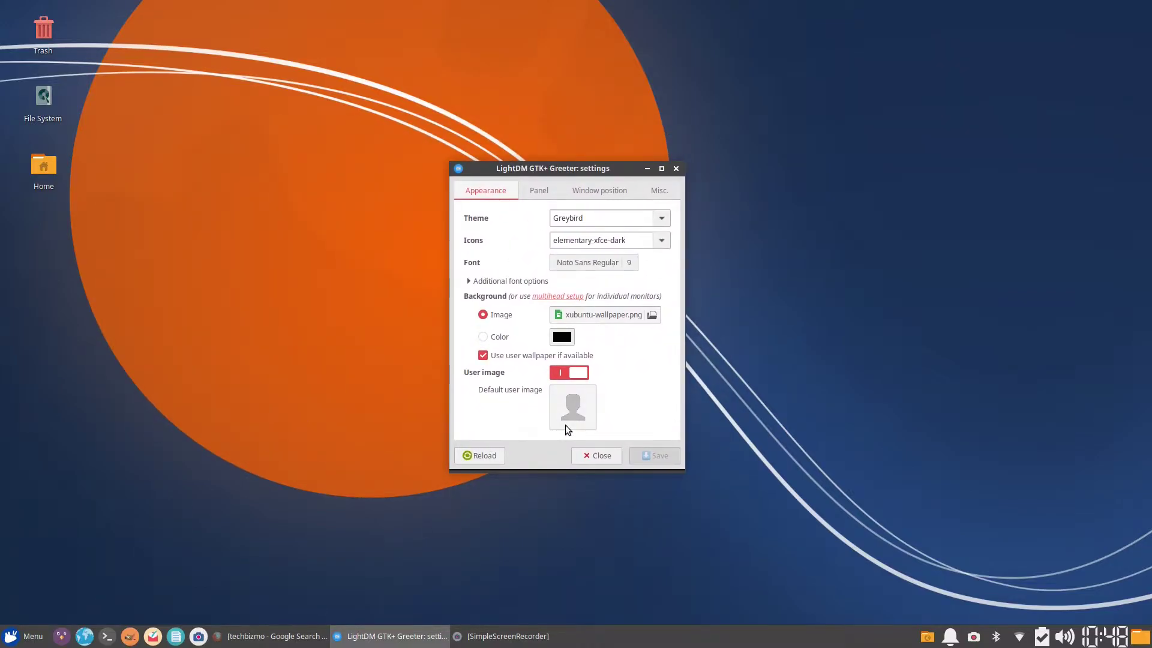
mouse_move(609, 167)
mouse_down()
mouse_move(643, 159)
mouse_move(602, 163)
mouse_move(615, 170)
mouse_up()
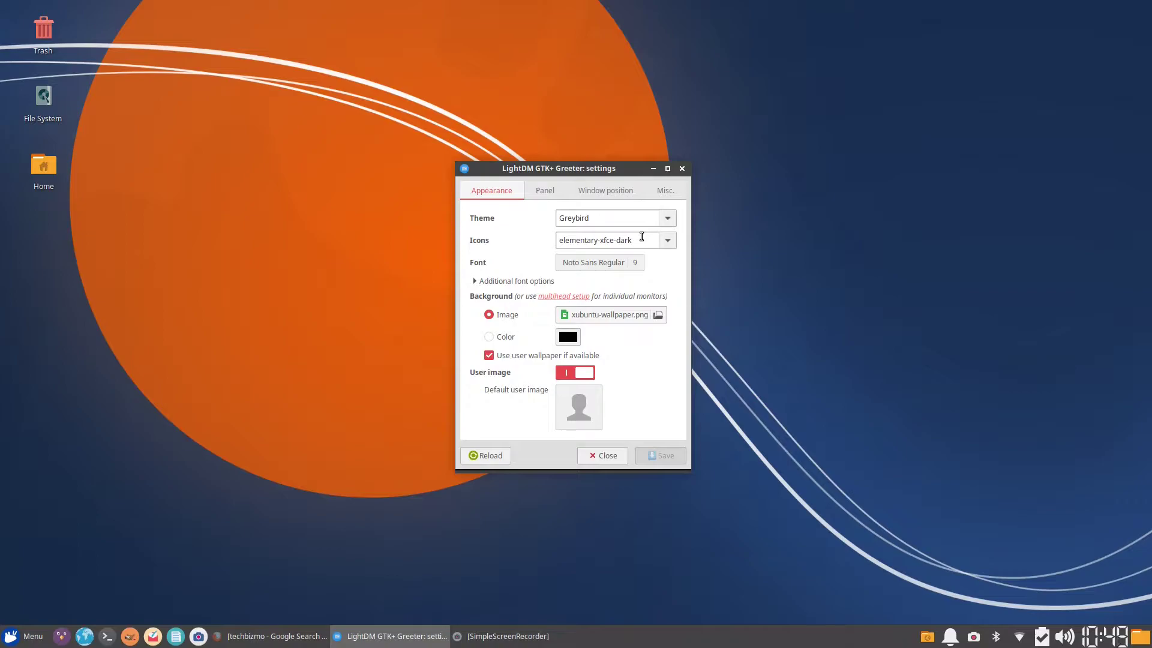
drag(566, 165, 562, 163)
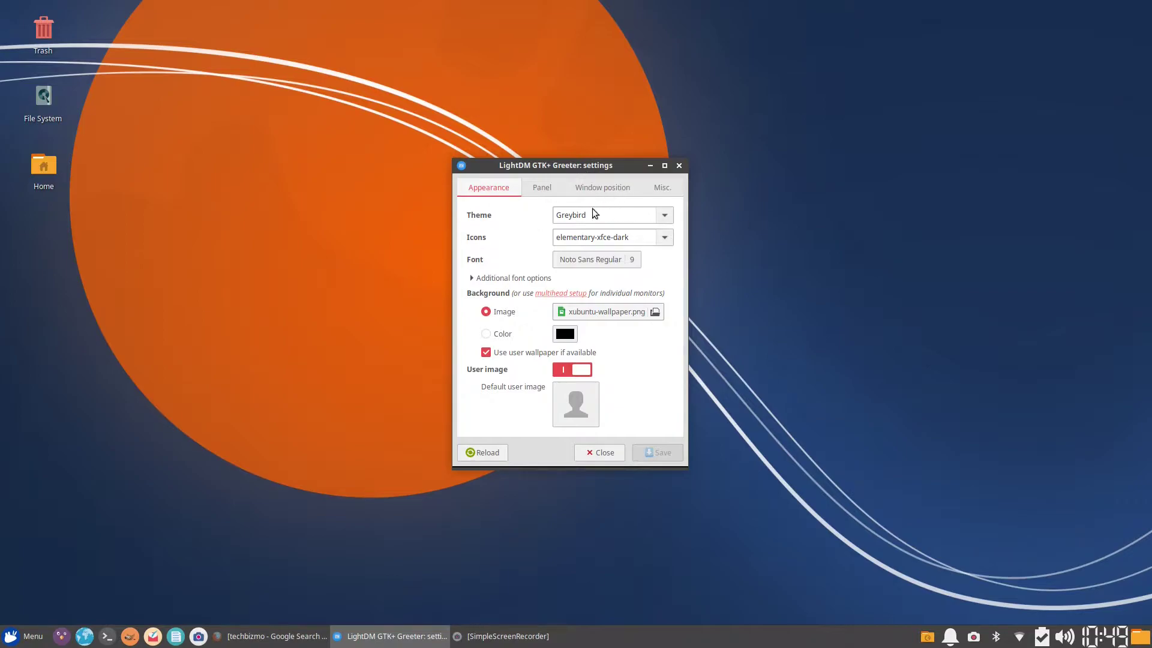
Look through the Panel, Window position and Misc. pages, then return to Appearance.
click(542, 188)
click(595, 189)
click(644, 191)
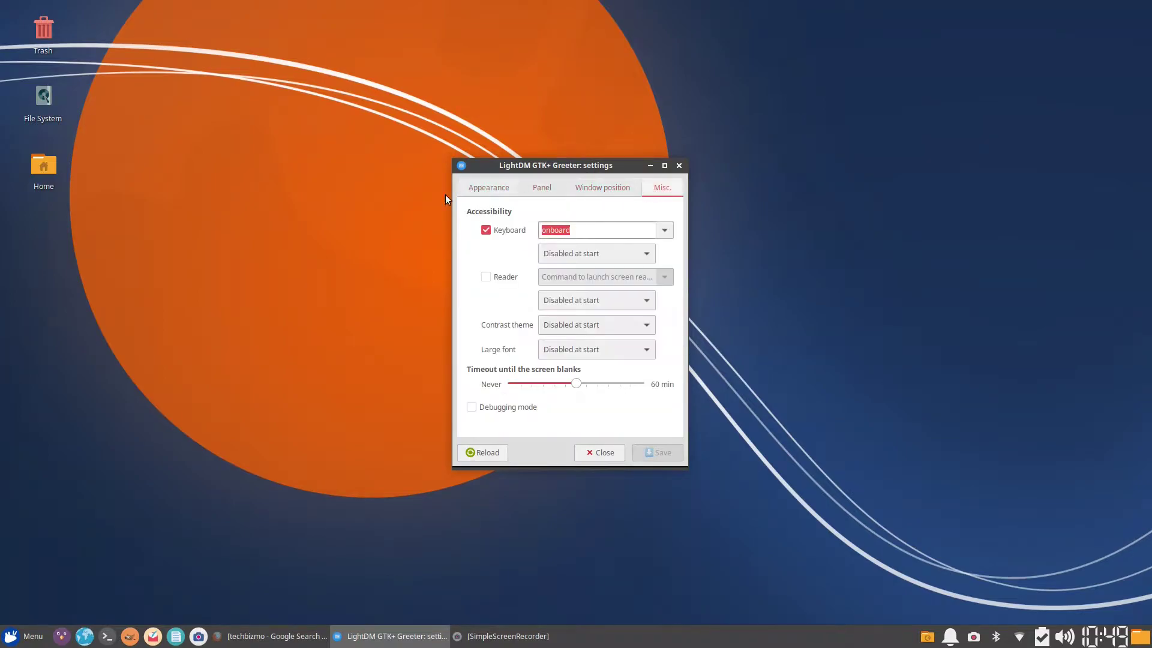
click(506, 188)
click(550, 189)
click(582, 189)
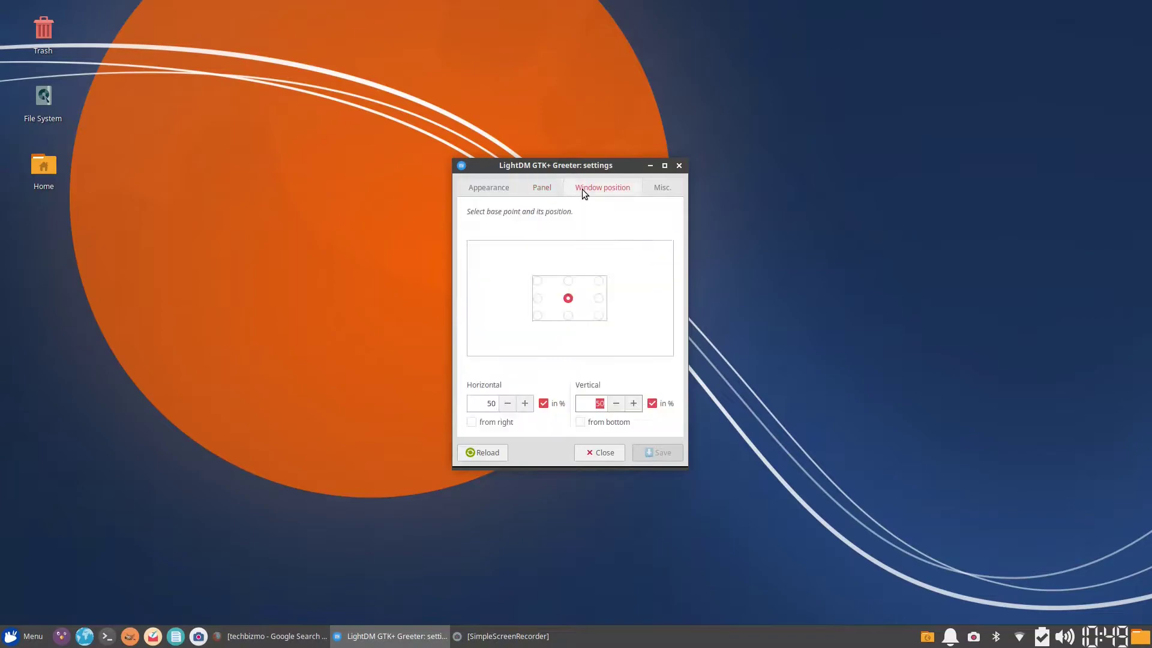
click(652, 191)
click(503, 187)
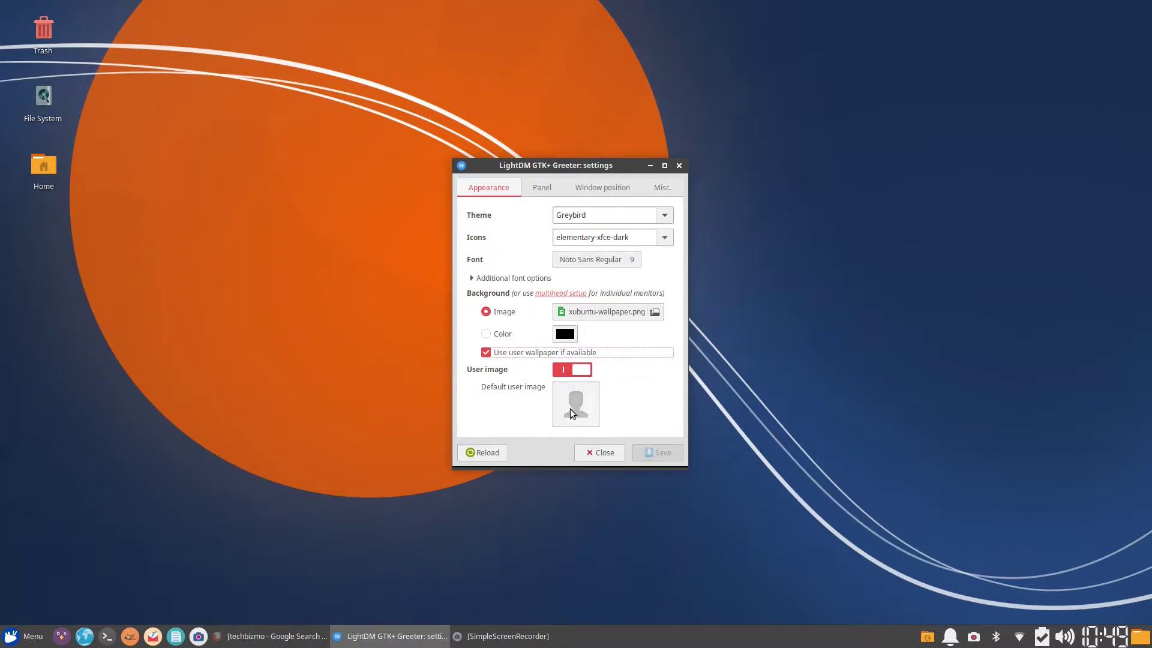
Set /home/techbizmo/Pictures/unnamed.jpeg as the default user image and save.
click(582, 399)
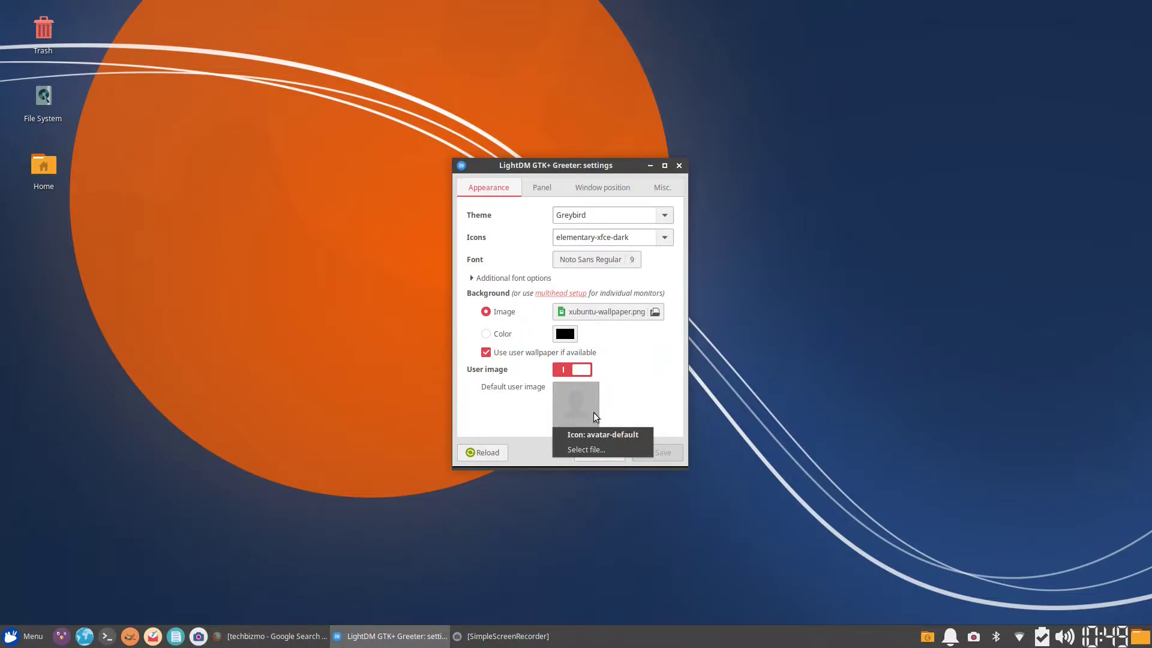
click(615, 452)
drag(404, 112, 472, 107)
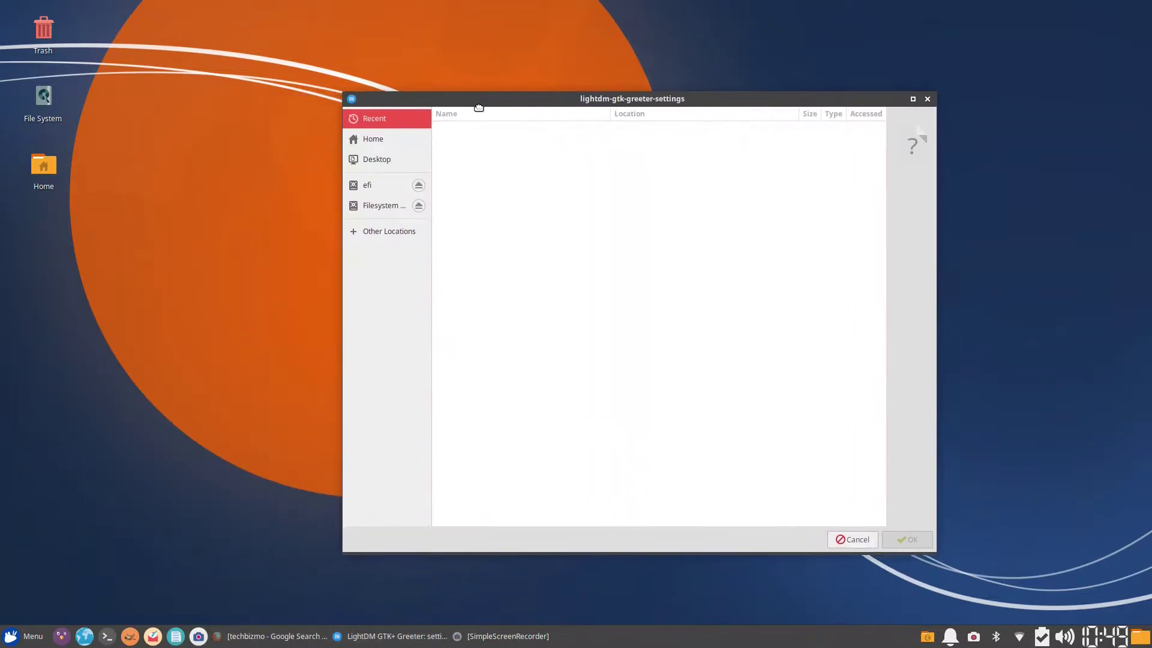
click(391, 139)
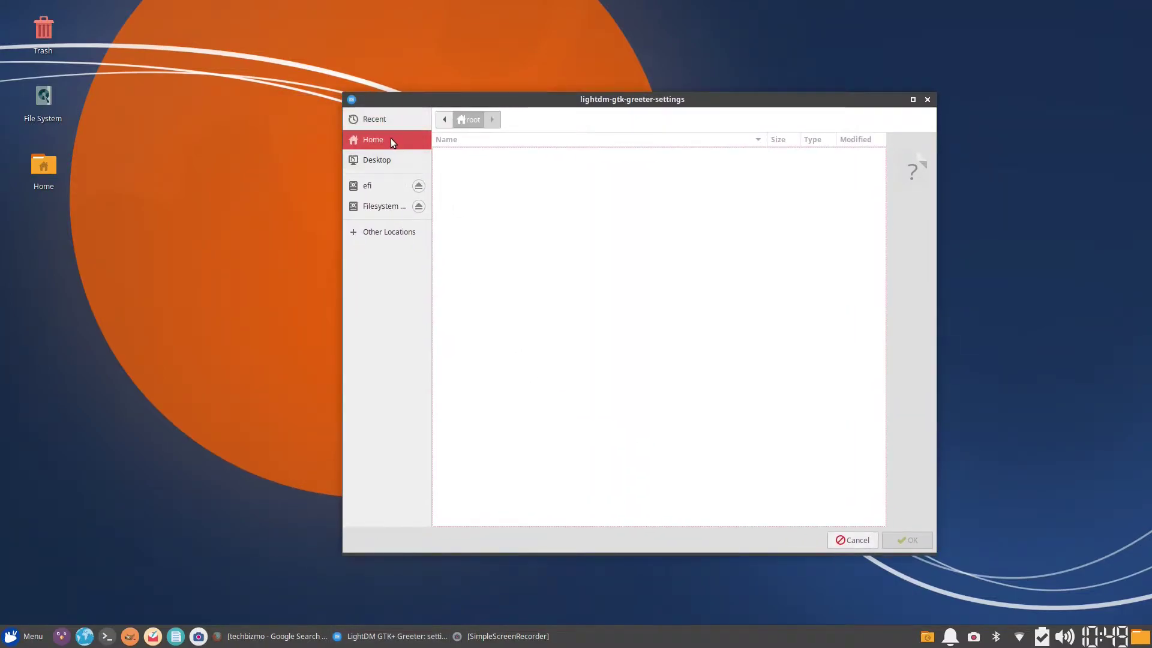
click(396, 232)
click(503, 136)
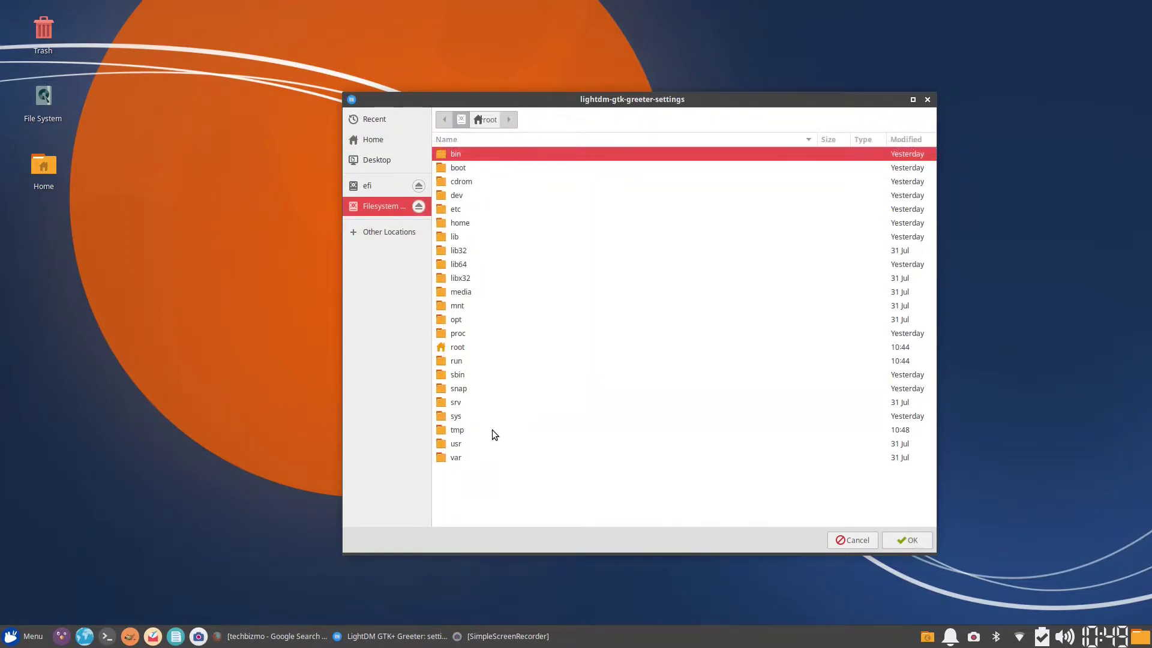
double_click(462, 225)
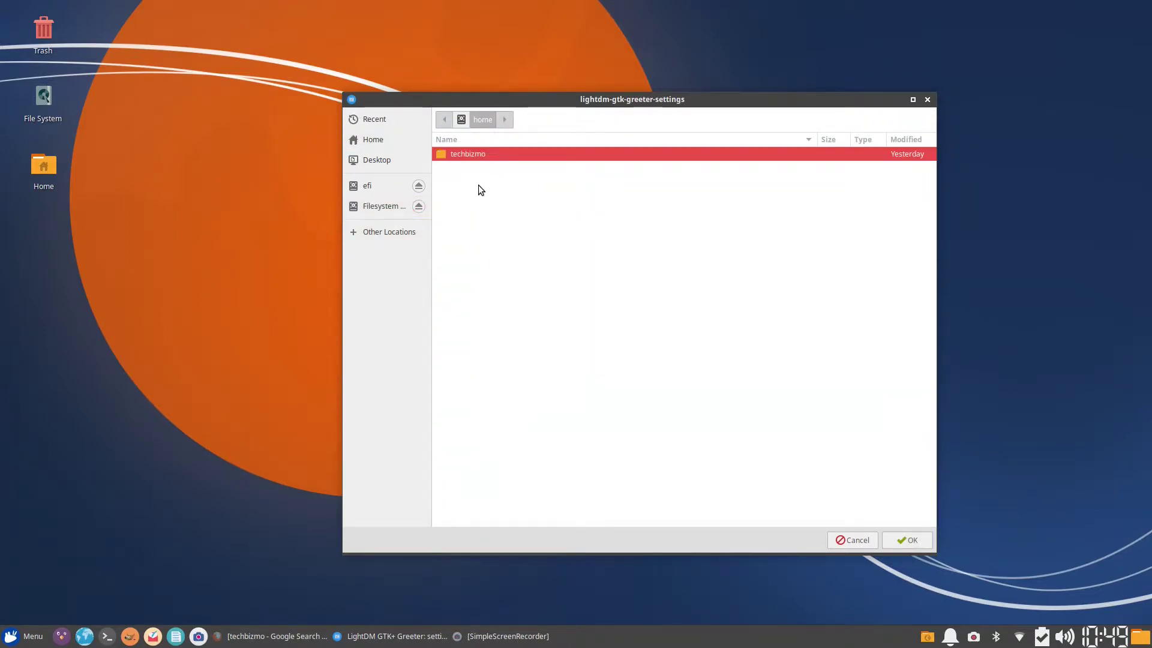
double_click(478, 154)
double_click(470, 213)
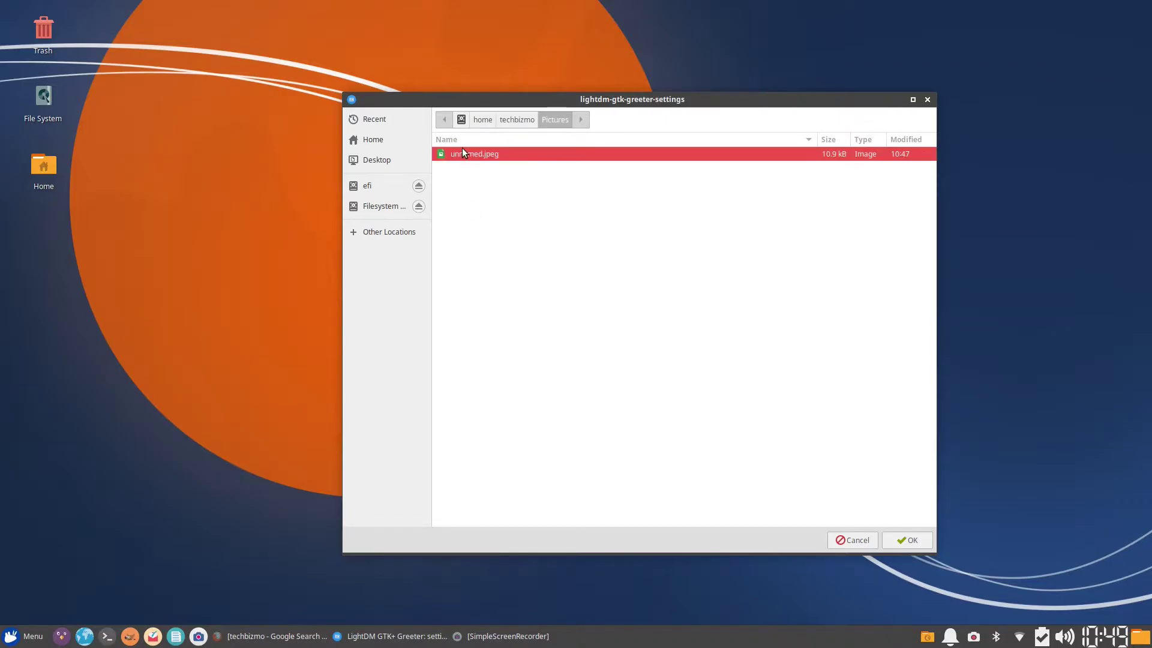
double_click(466, 159)
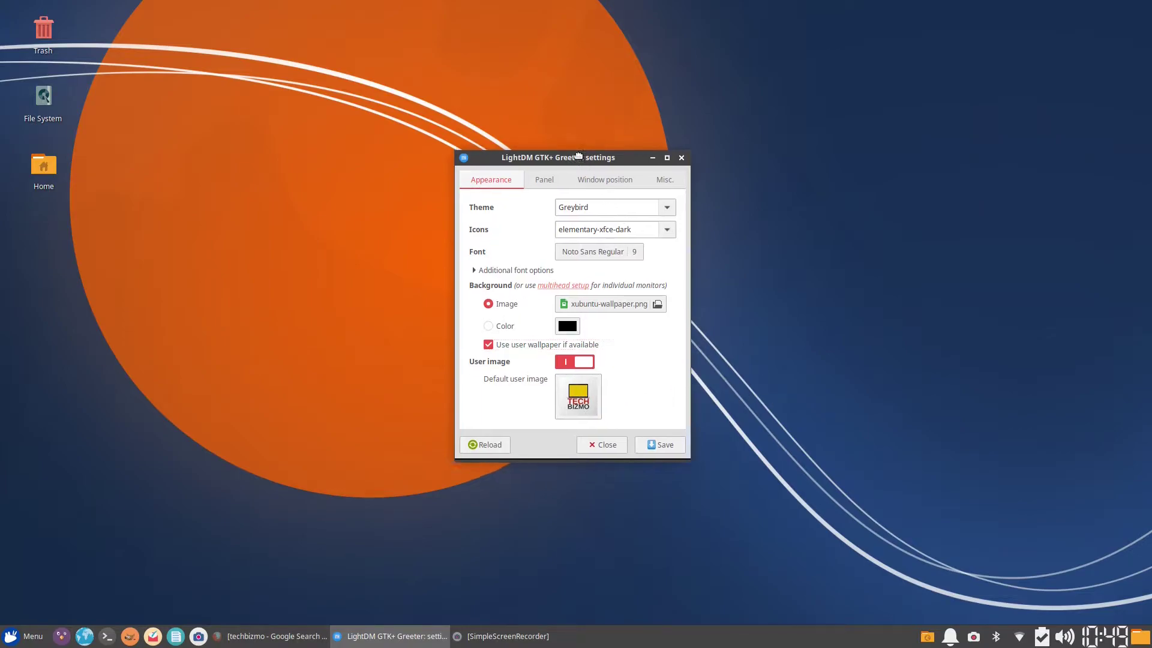
click(670, 457)
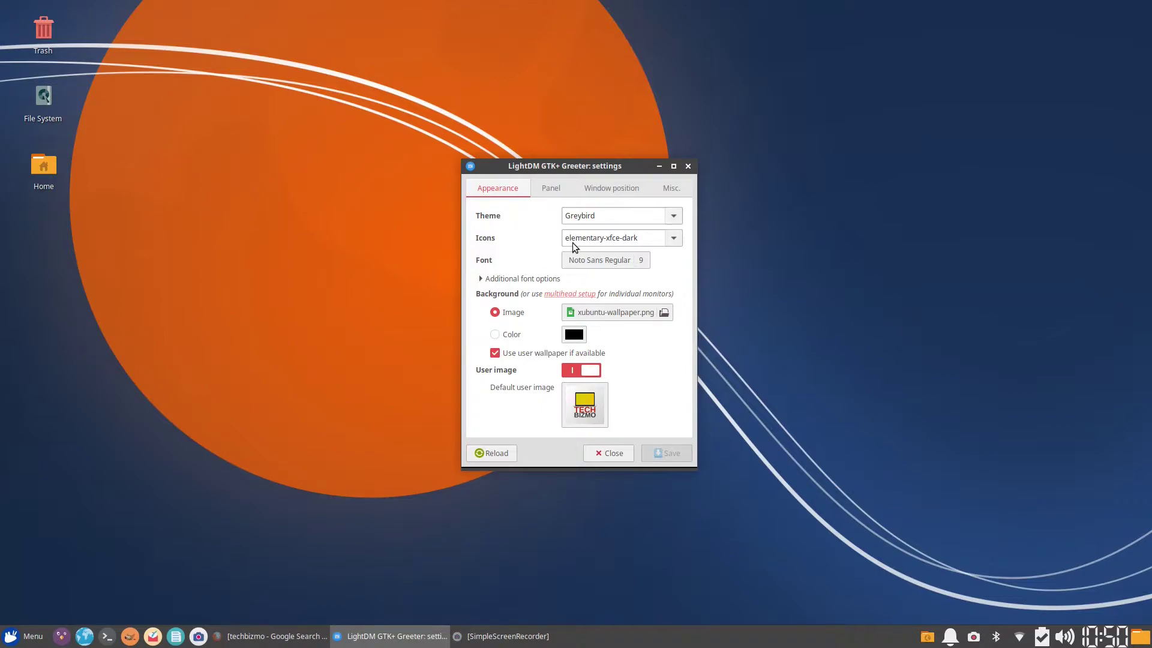
click(543, 188)
click(615, 188)
click(664, 189)
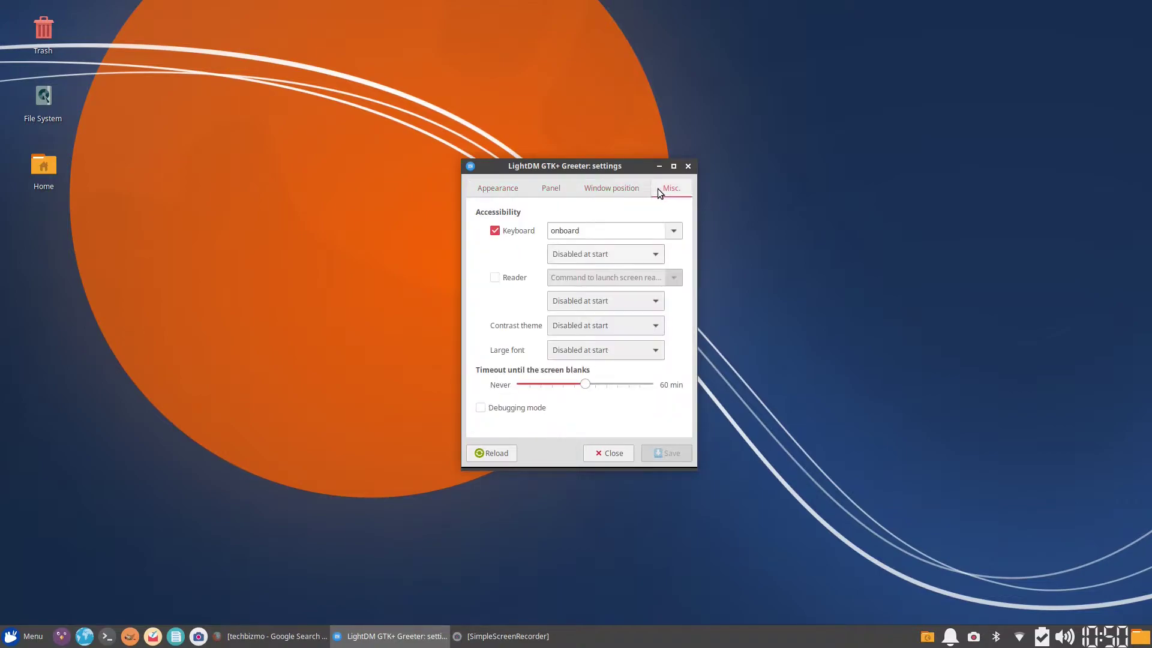
click(628, 194)
click(550, 188)
click(519, 191)
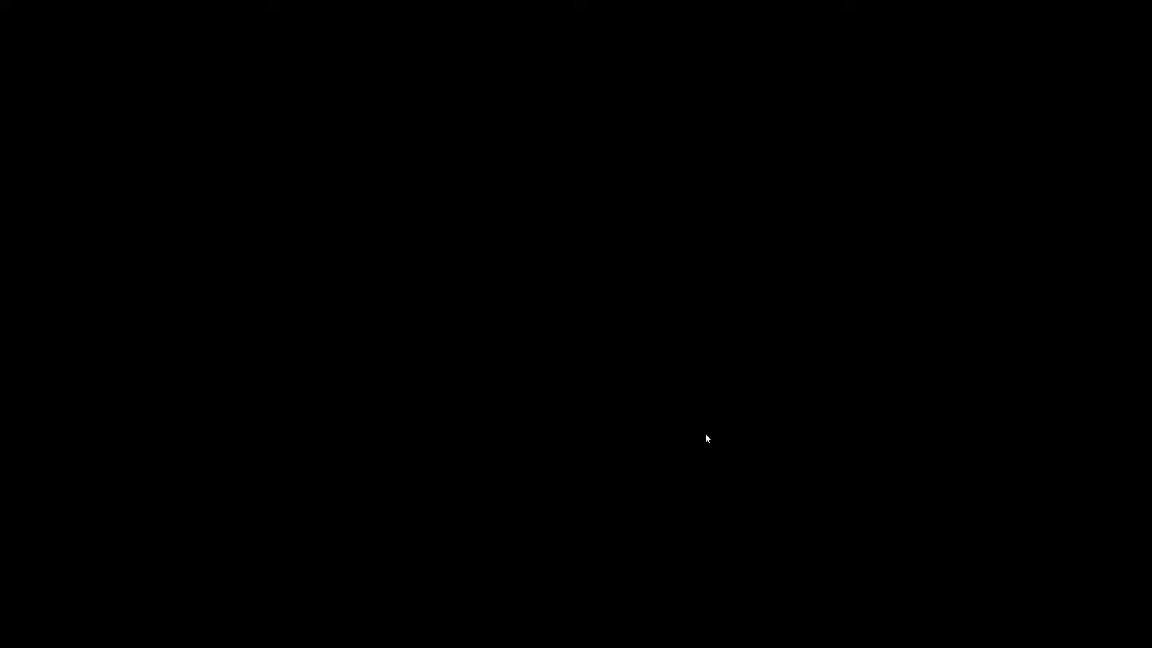
mouse_move(695, 376)
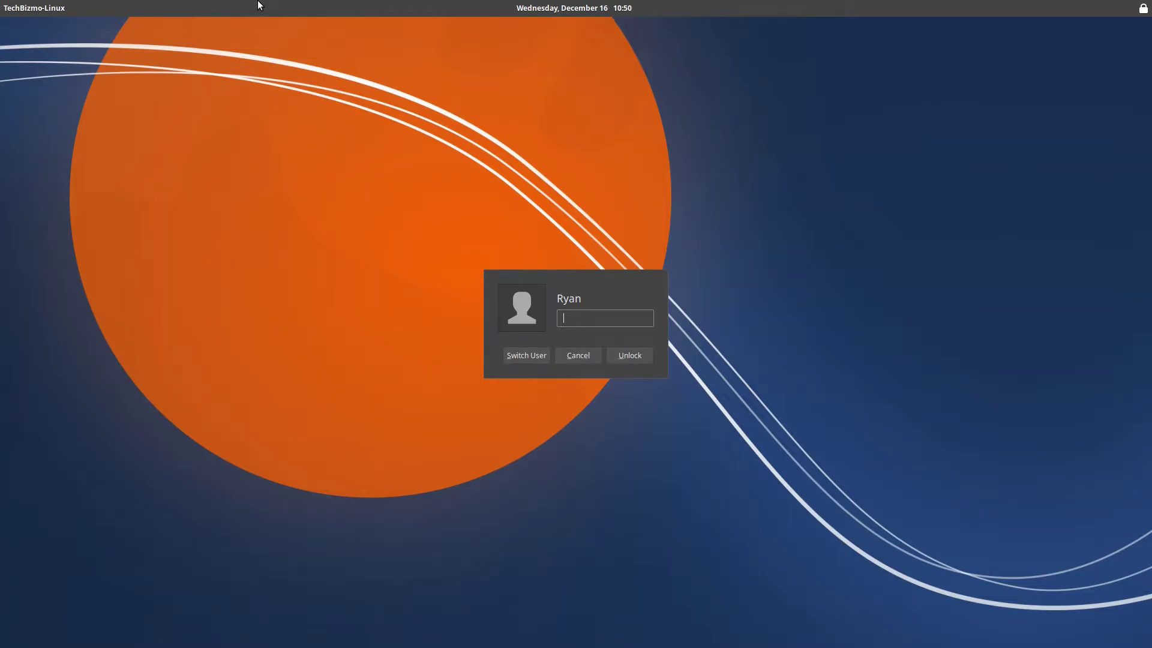
text(••••••)
key(Return)
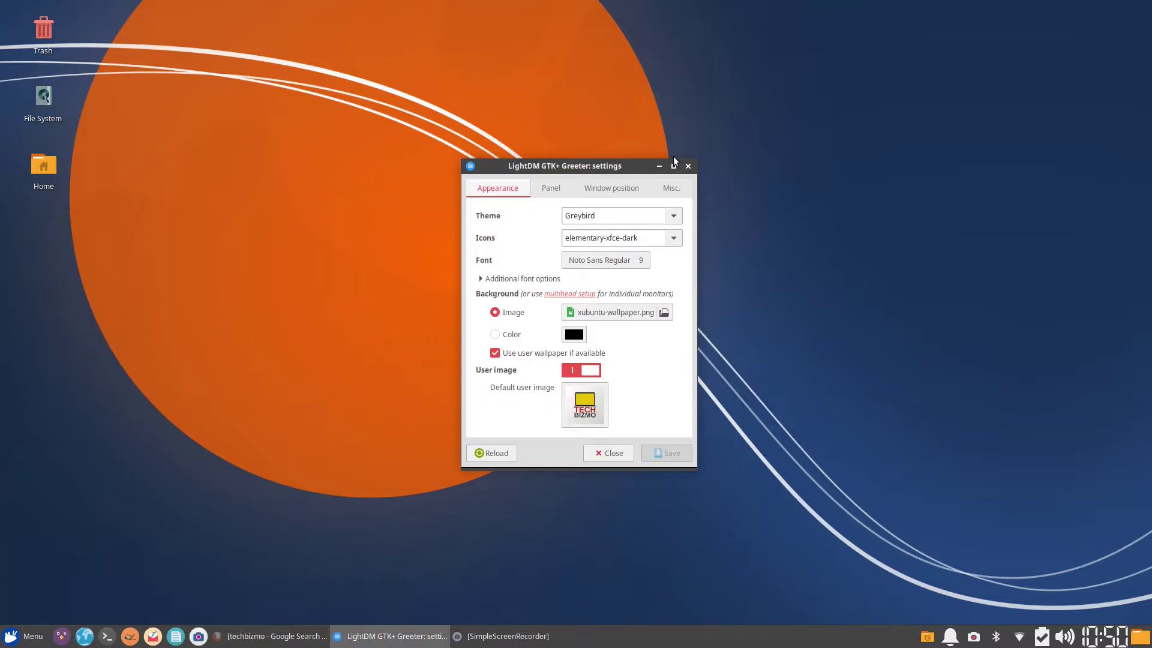
Pick Numix from the Theme list and Numix-Circle from the Icons list, then save.
click(676, 220)
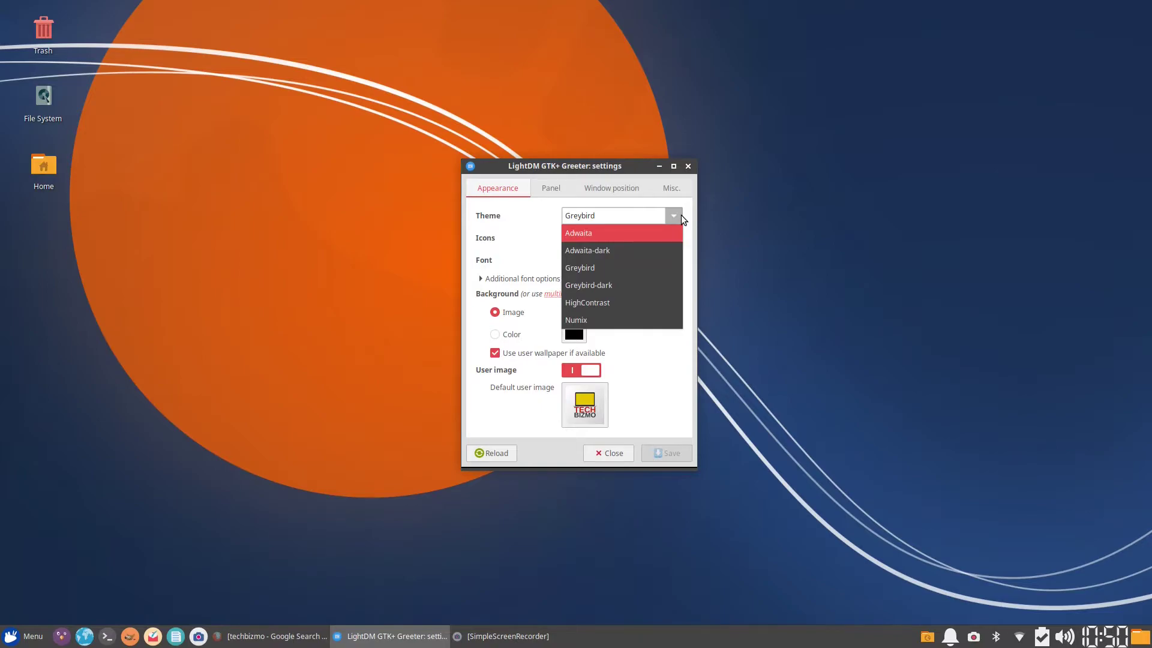
click(535, 210)
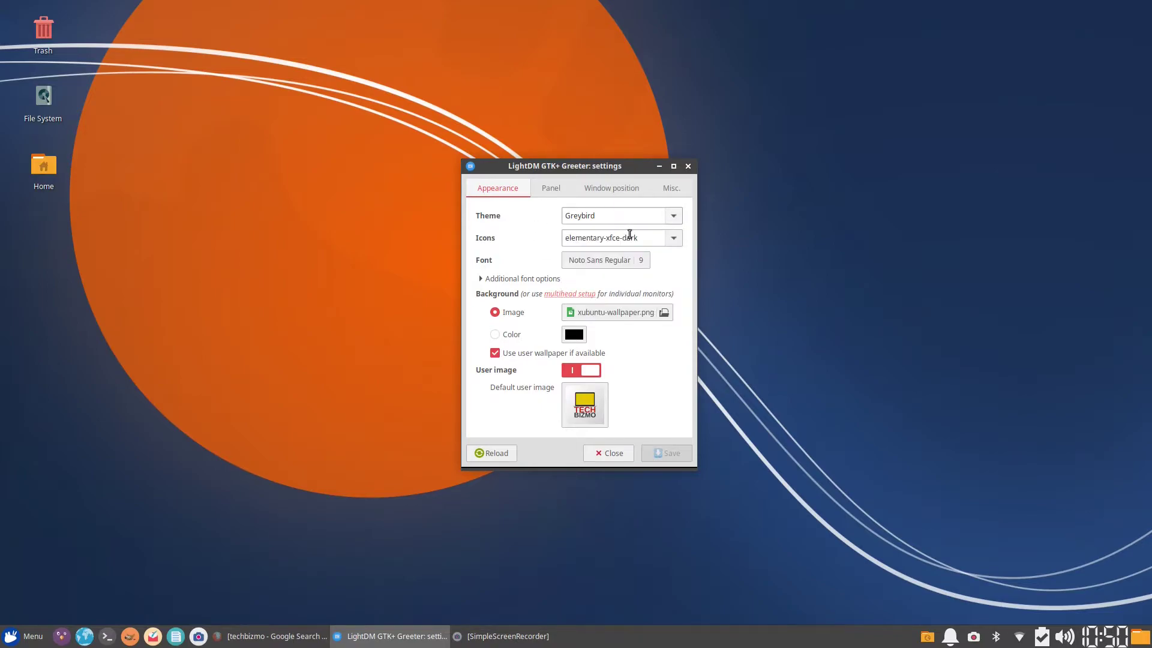
click(671, 216)
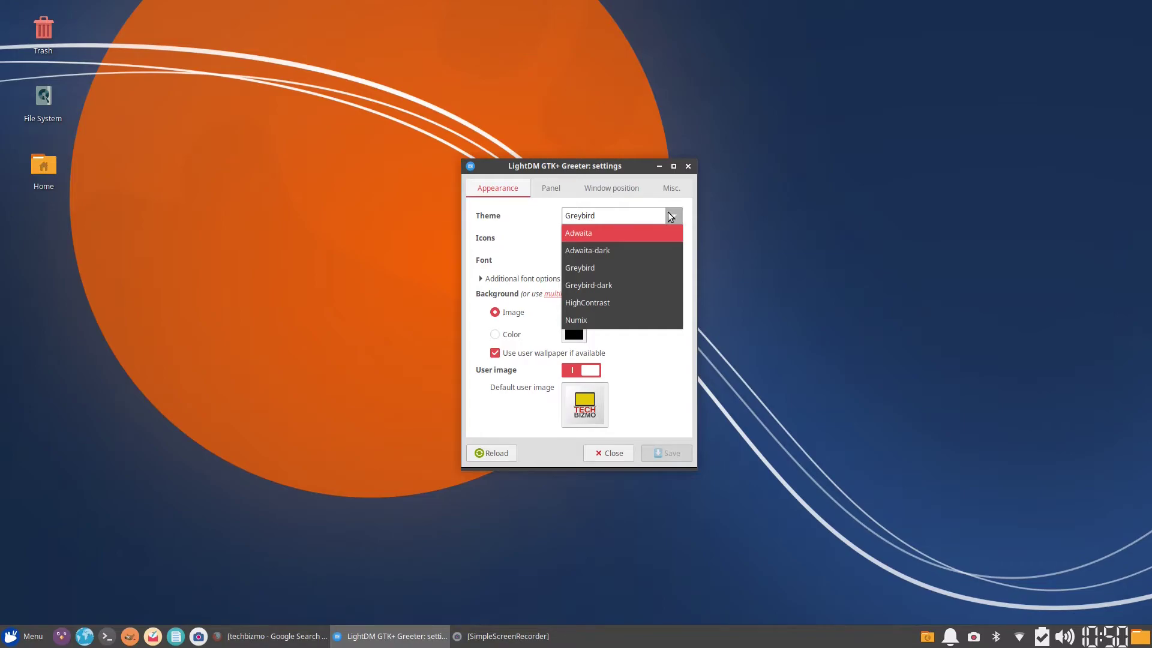
click(670, 215)
click(674, 222)
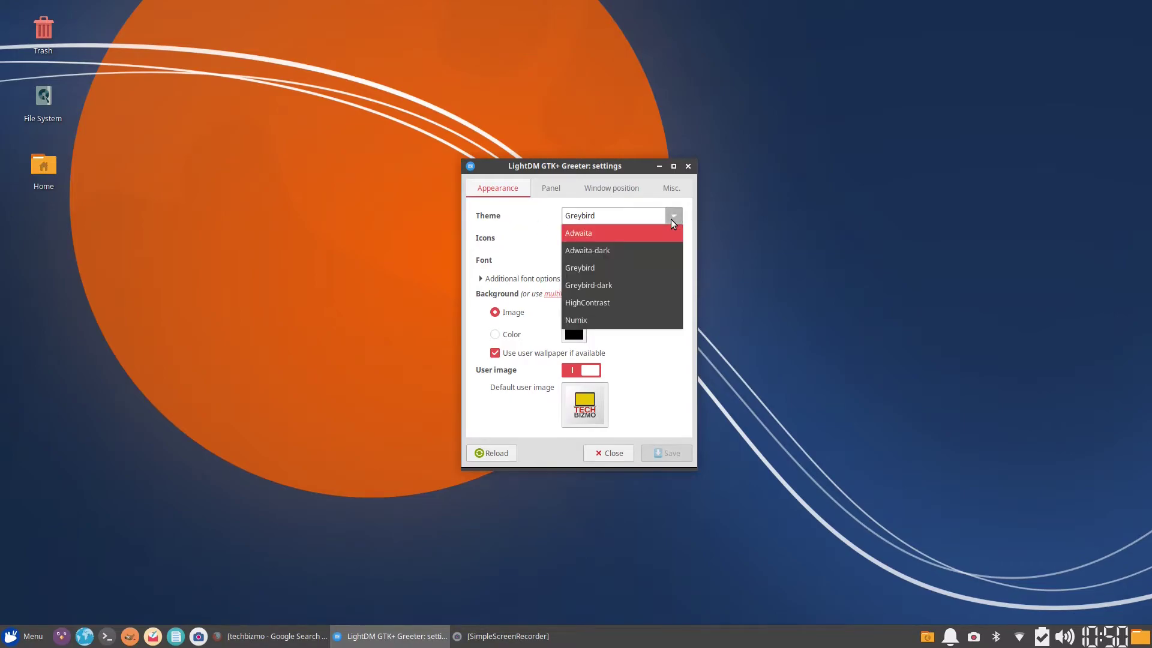
click(578, 325)
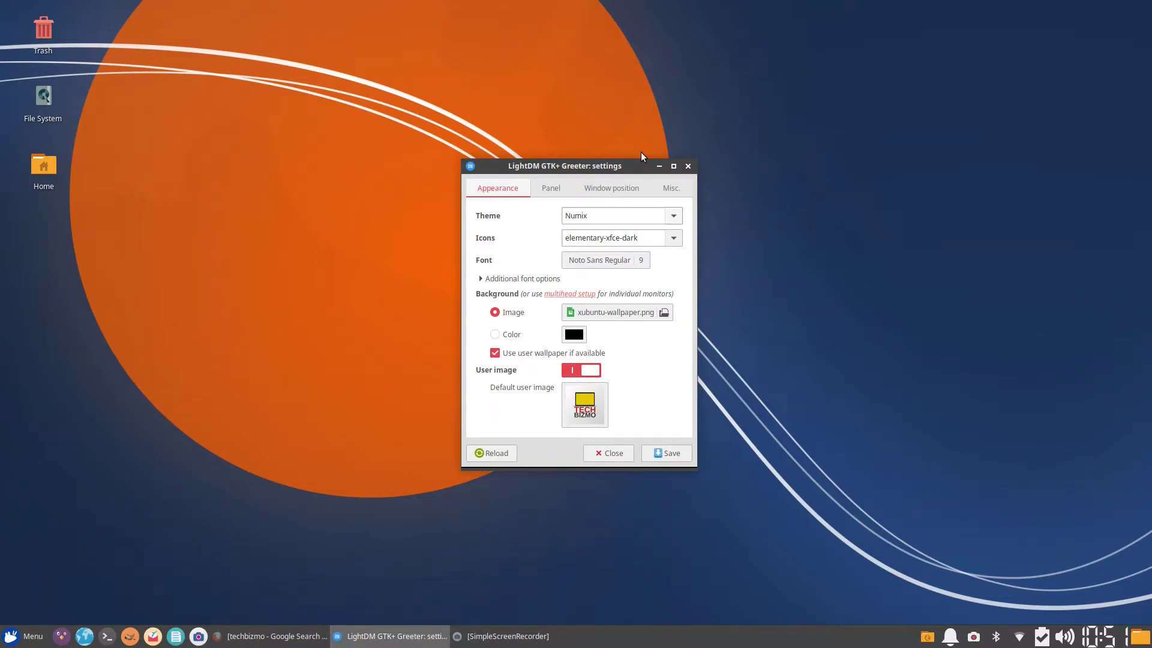
click(668, 239)
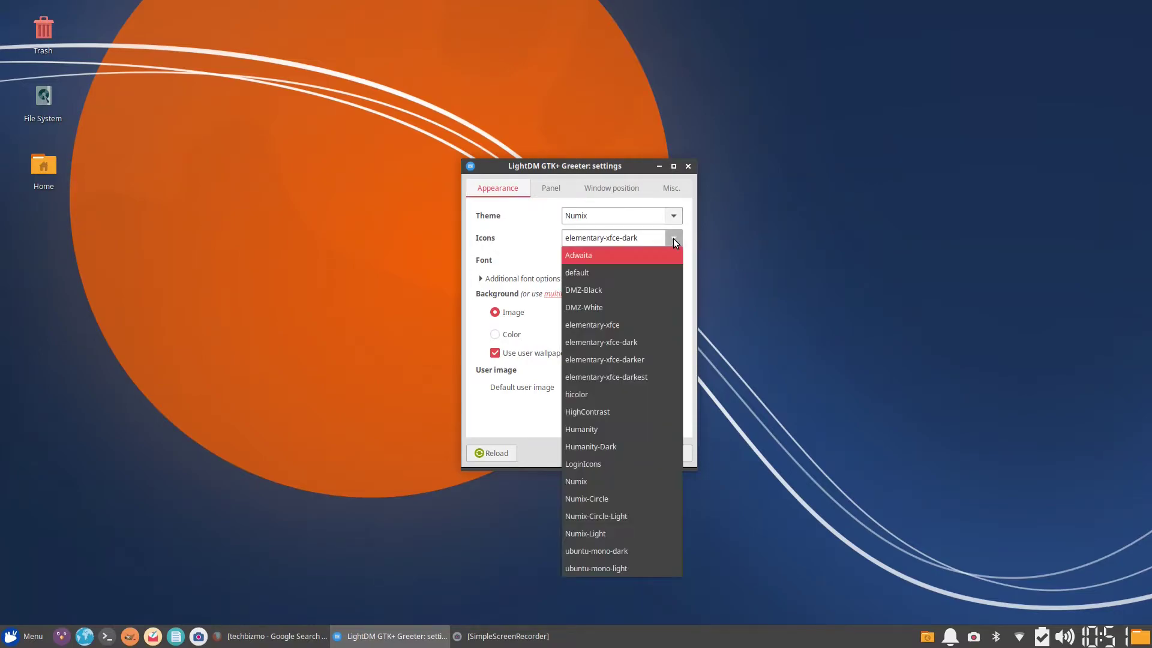
click(650, 499)
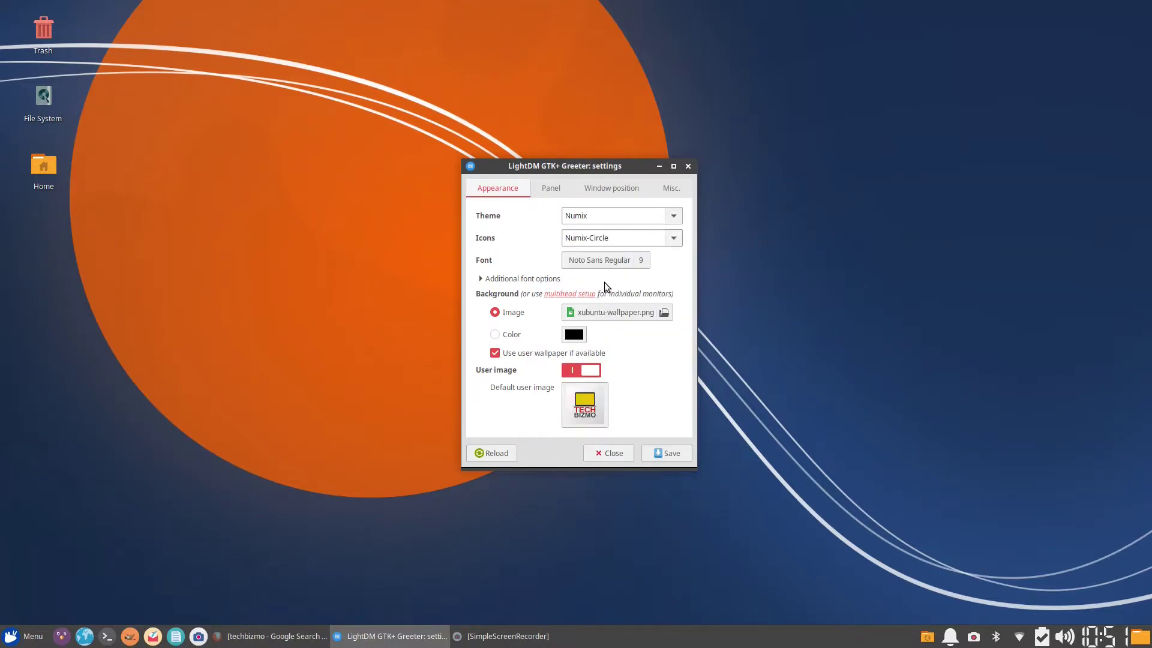
click(672, 455)
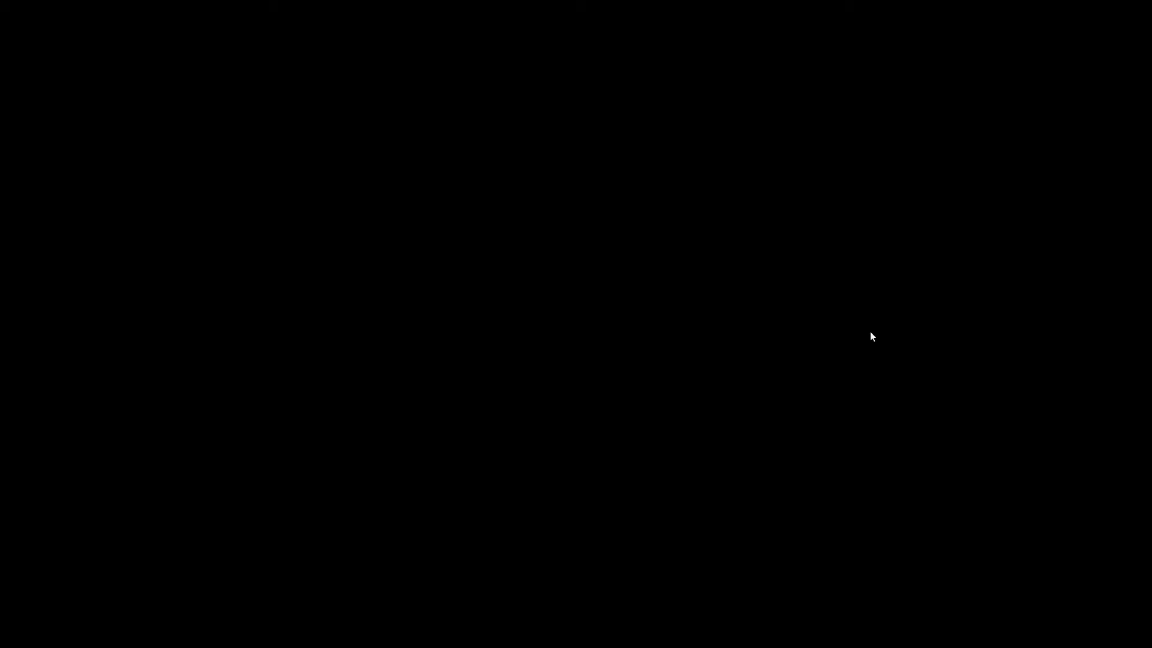
mouse_move(703, 348)
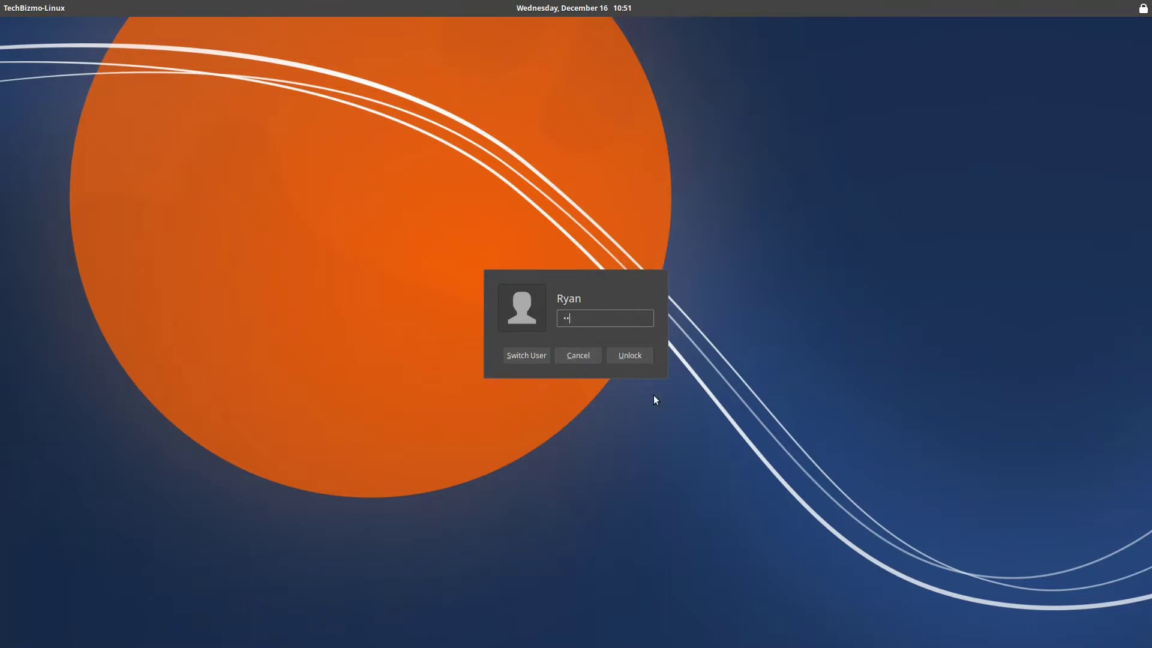
text(********)
key(Return)
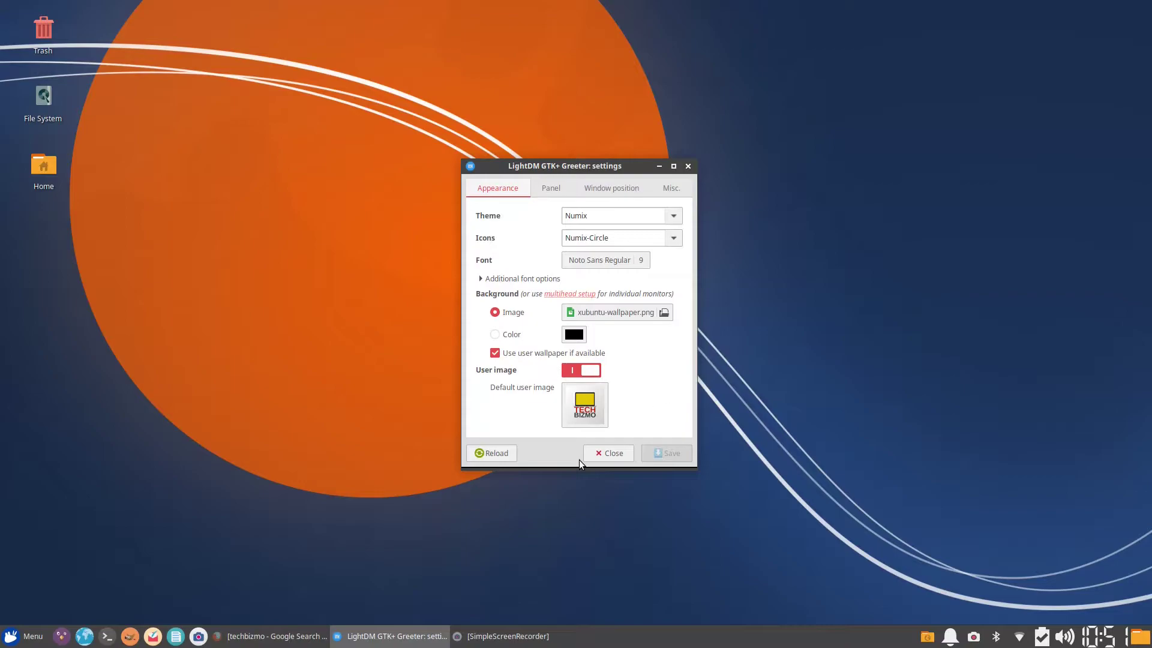
drag(570, 169, 494, 166)
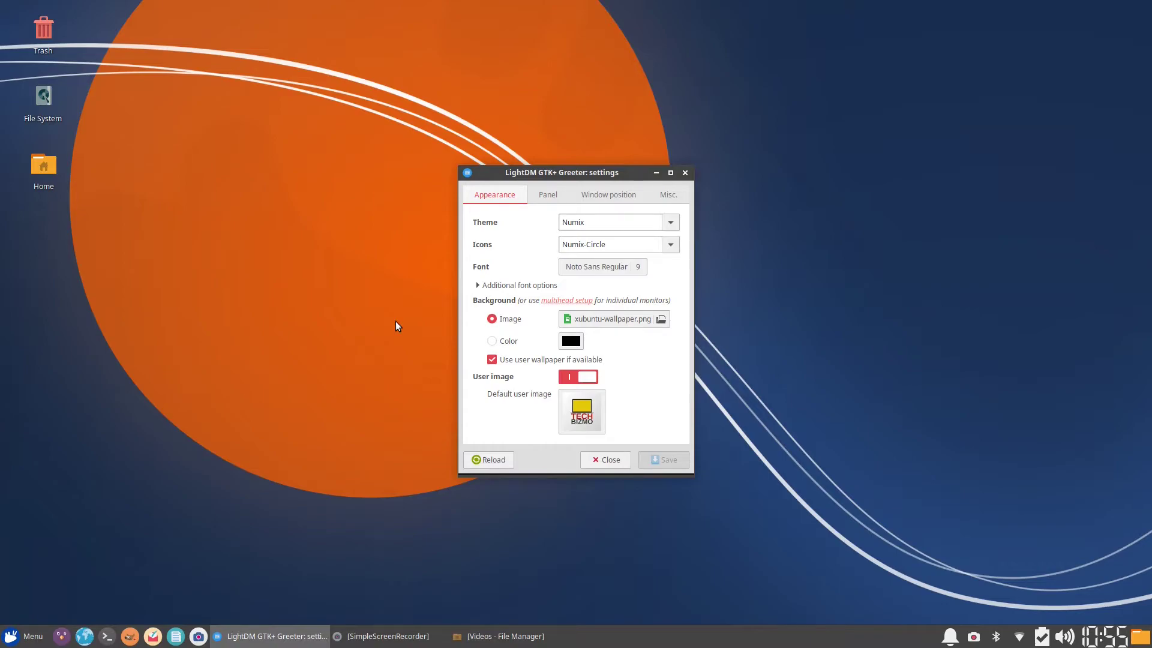
click(559, 195)
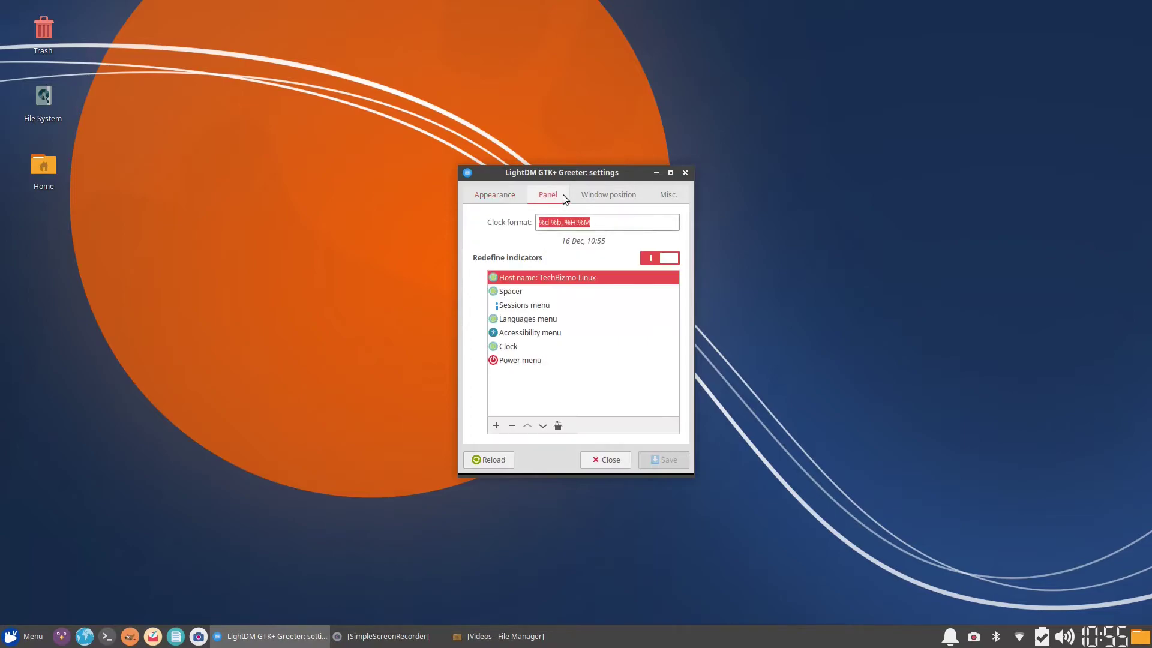
click(494, 195)
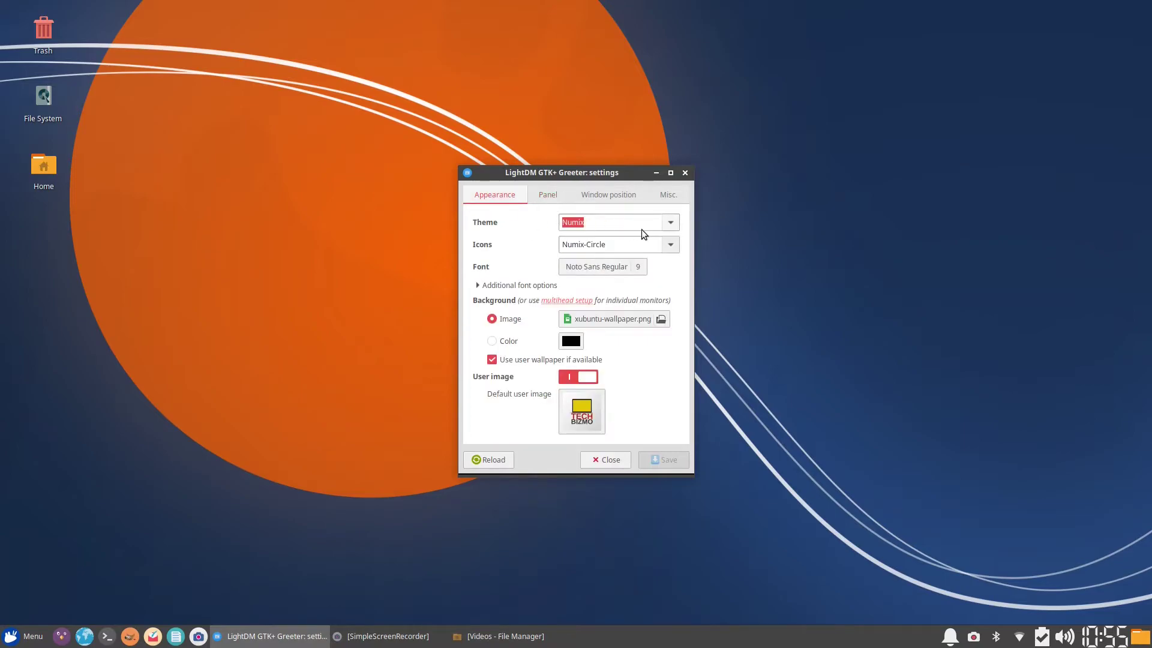
click(583, 224)
click(610, 194)
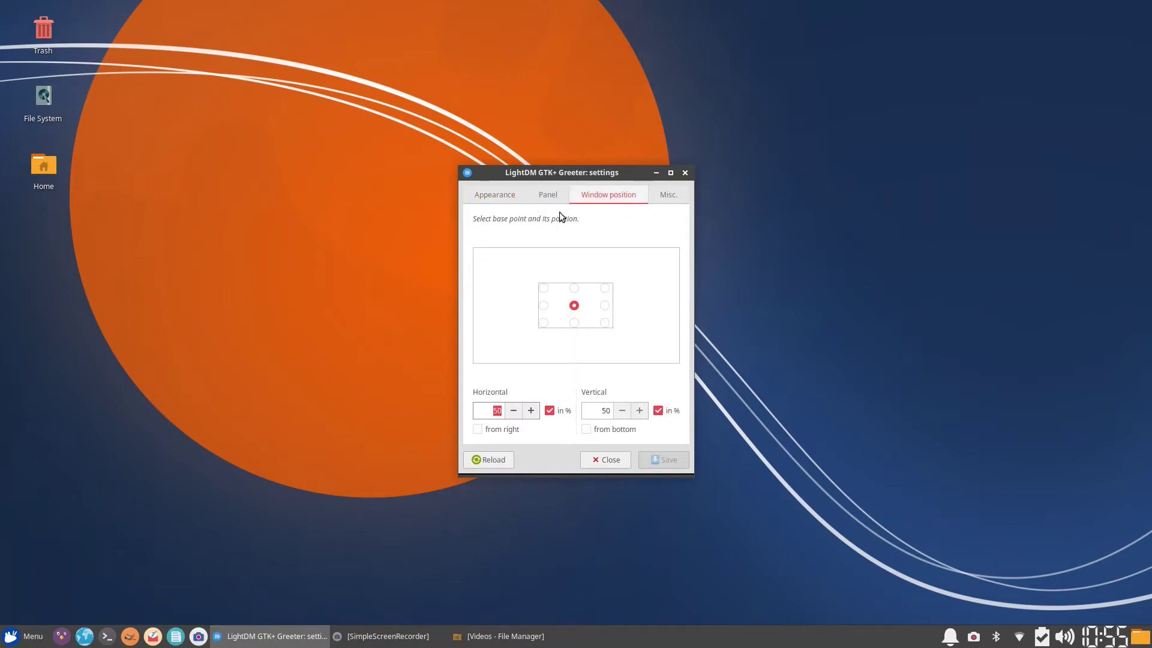
click(496, 195)
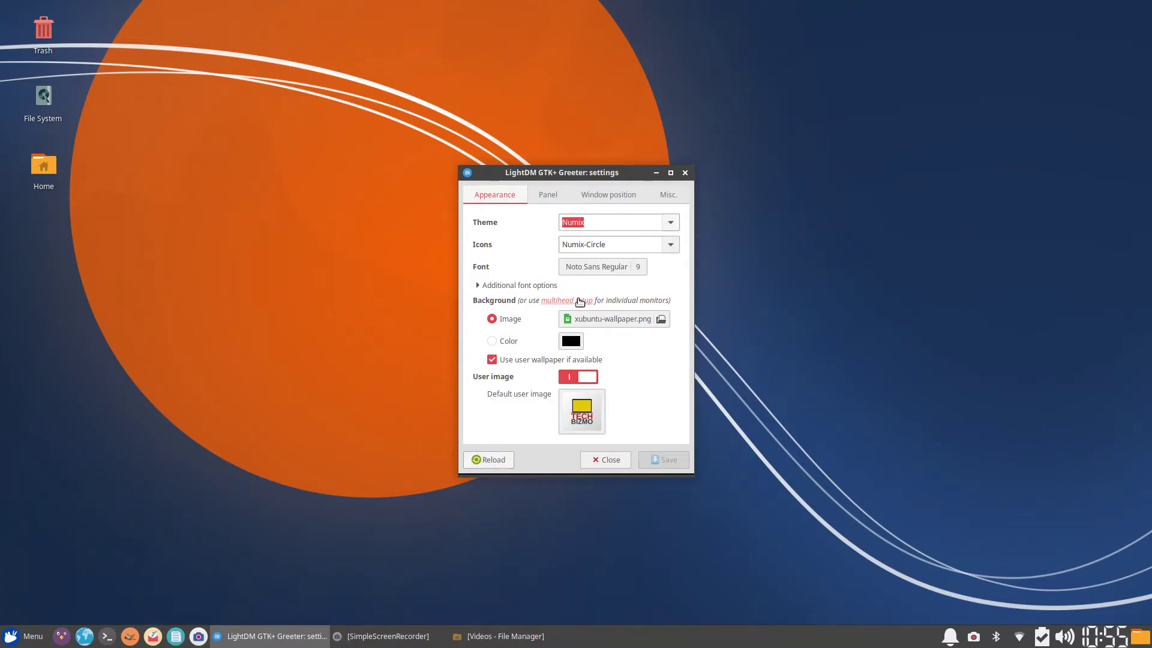
click(674, 253)
click(674, 253)
click(570, 269)
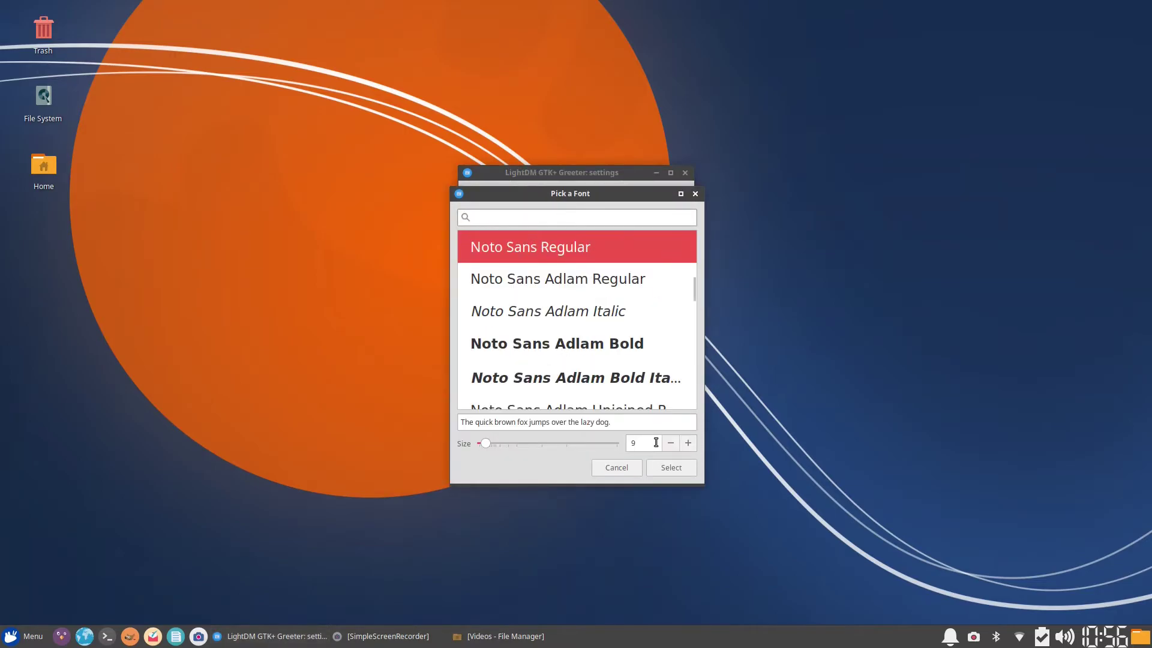
click(633, 469)
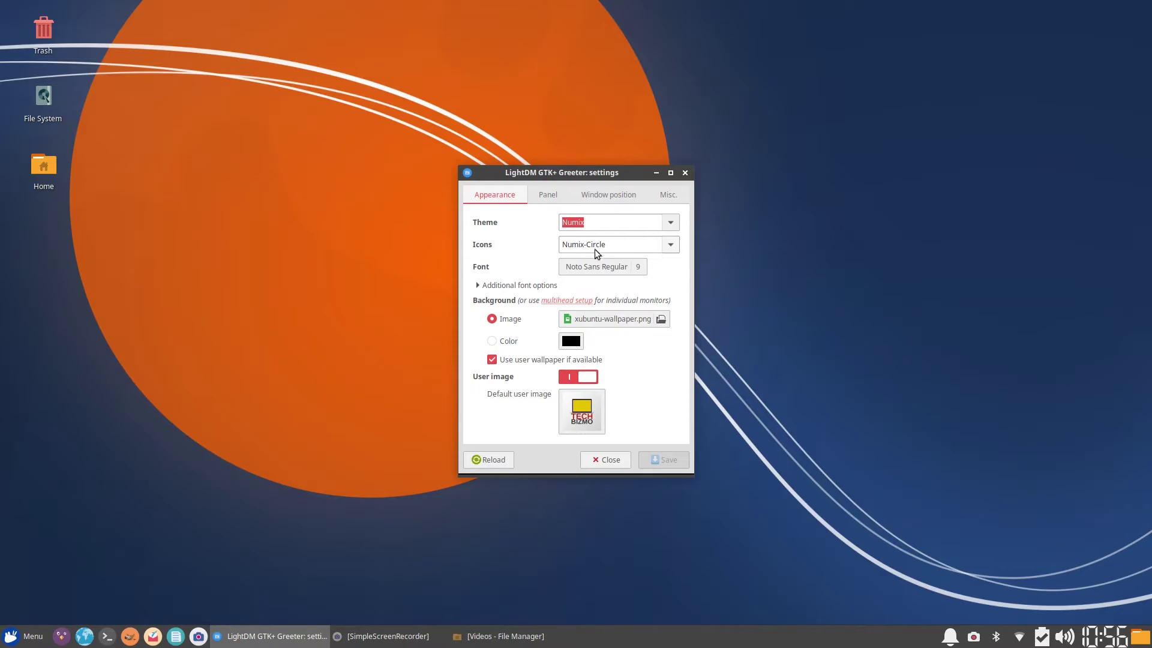
click(594, 268)
scroll(560, 364, down, 10)
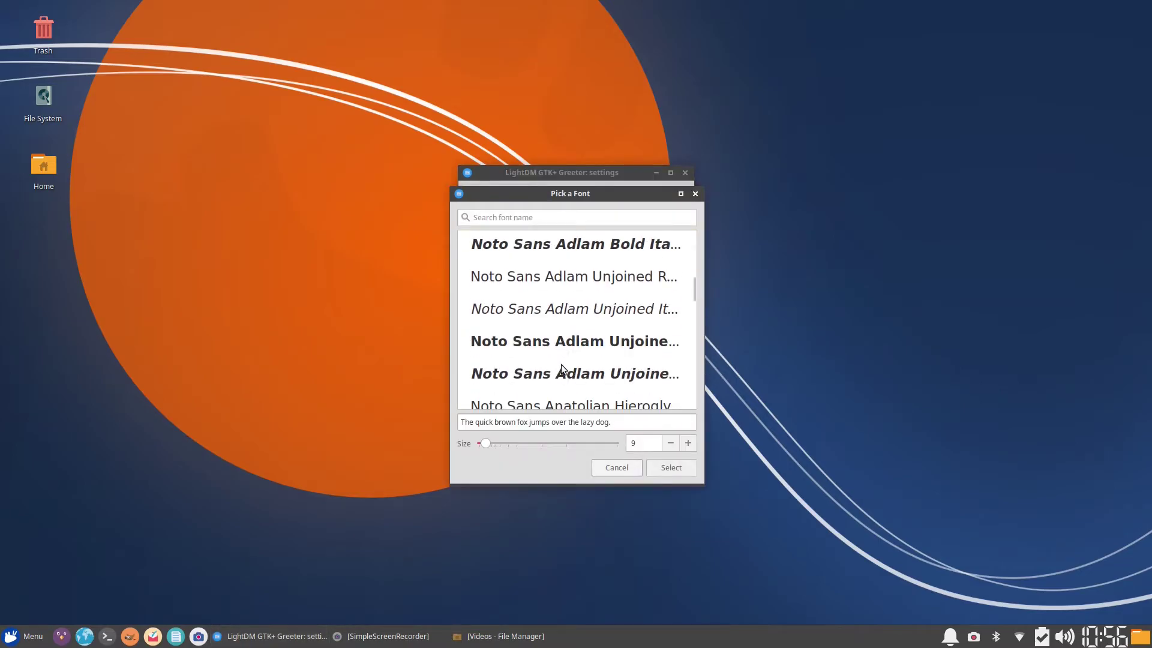
click(614, 467)
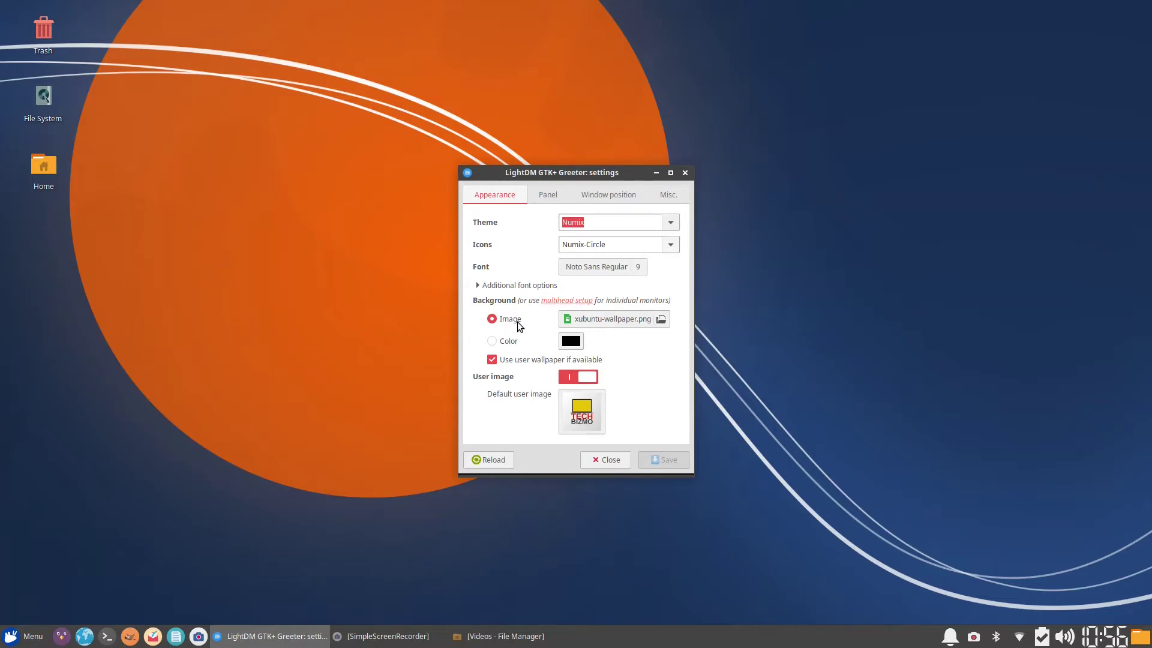
click(603, 325)
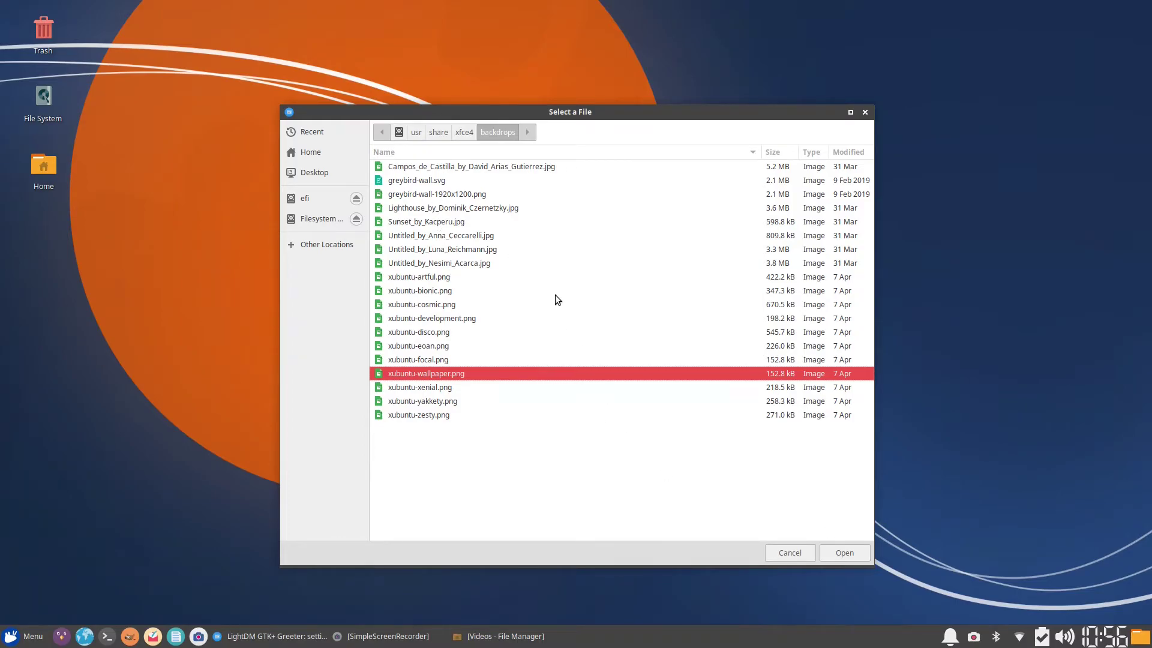
click(489, 290)
click(510, 180)
click(500, 277)
click(489, 361)
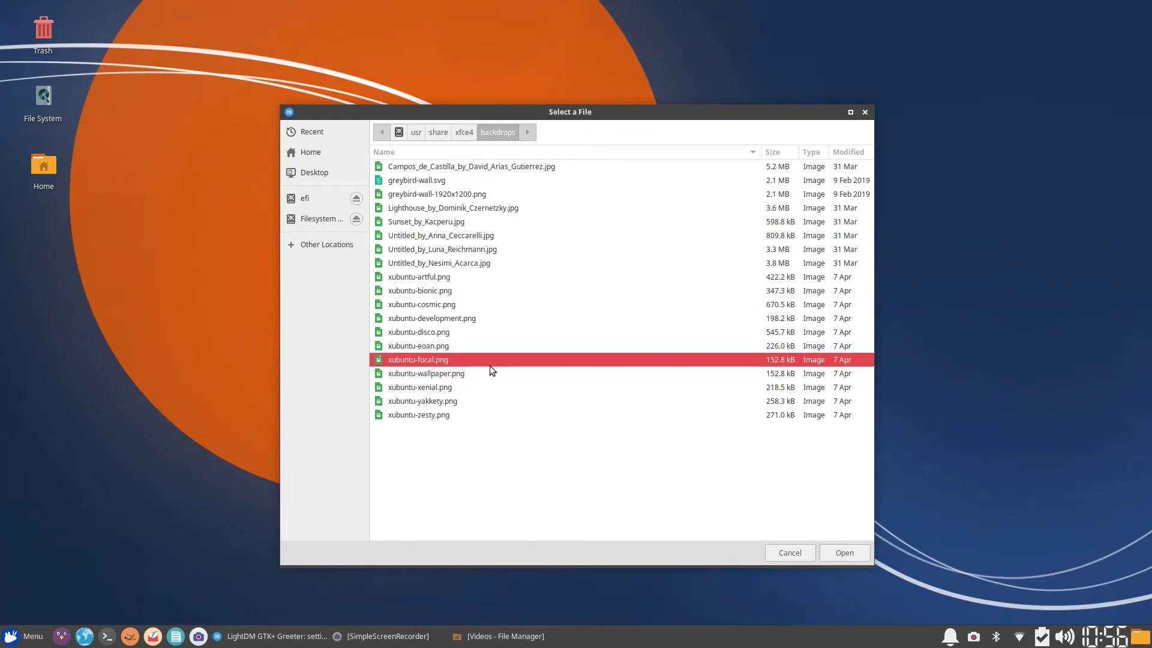
click(414, 373)
click(434, 414)
key(Up)
key(Up)
key(Up)
key(Up)
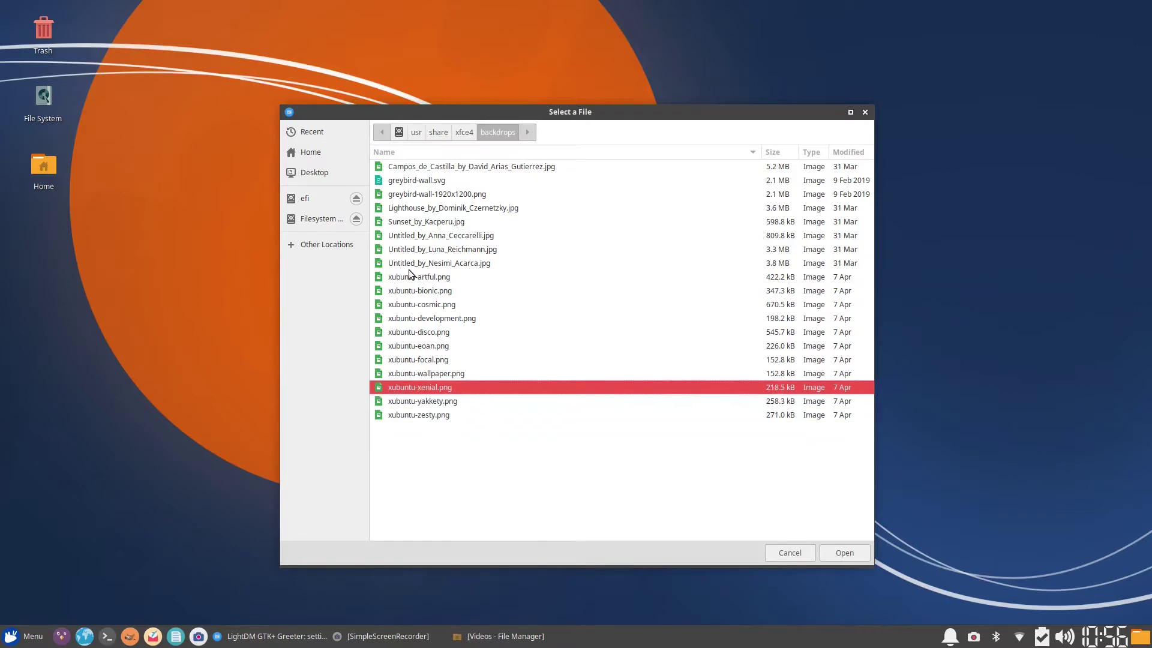
click(321, 160)
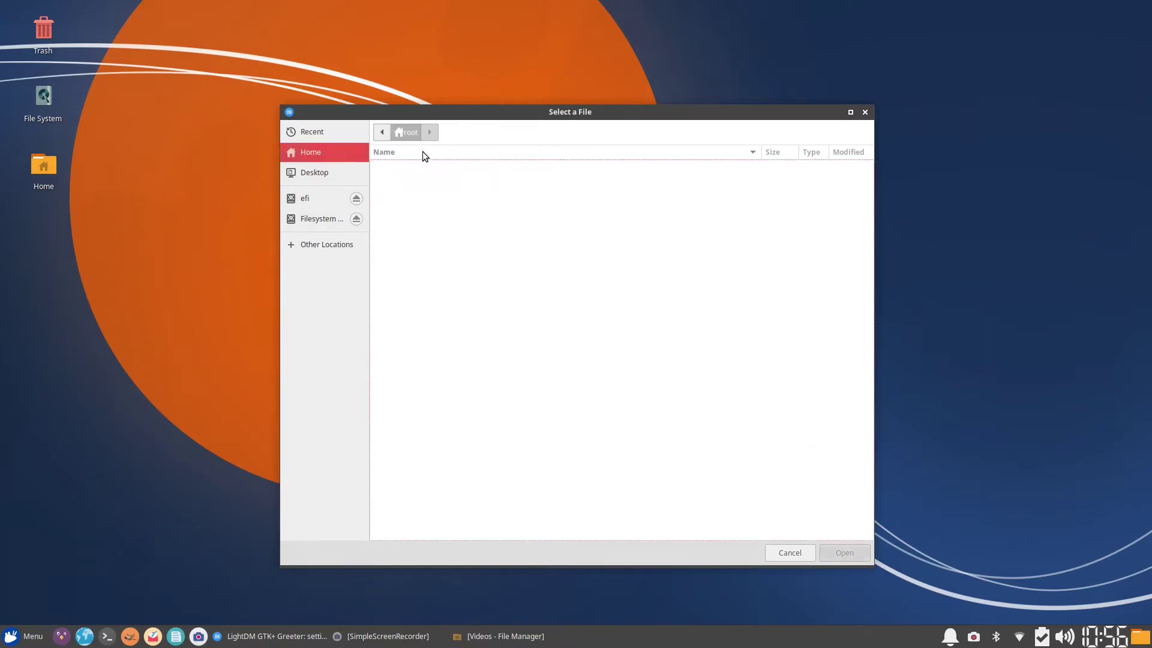
click(305, 223)
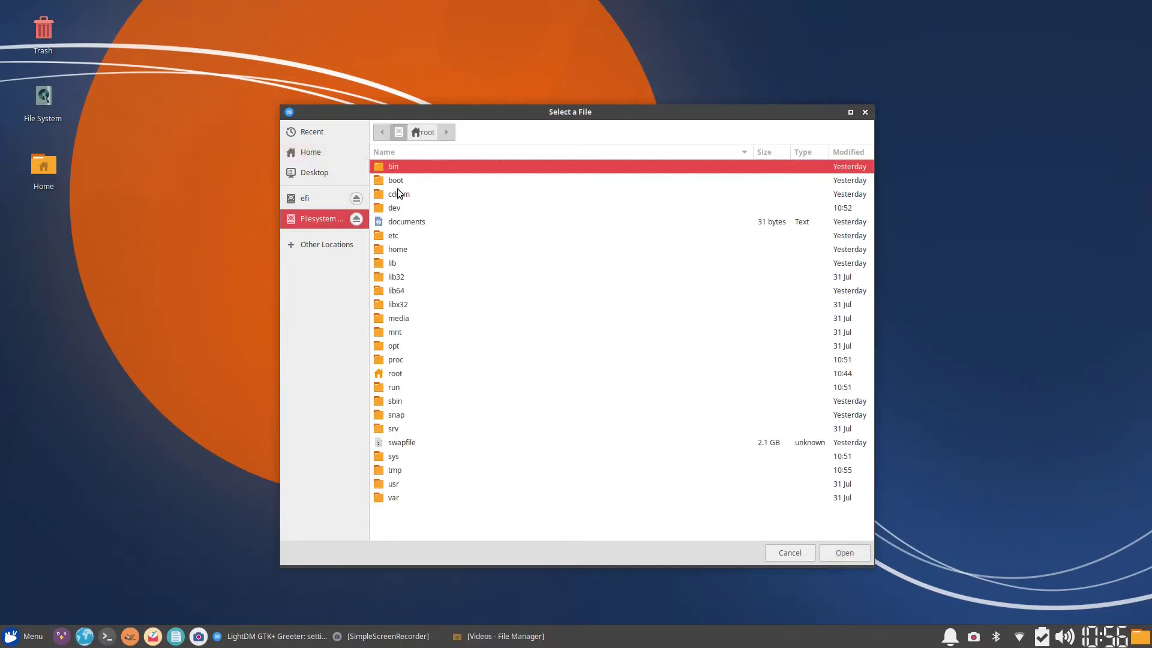
double_click(405, 250)
double_click(420, 182)
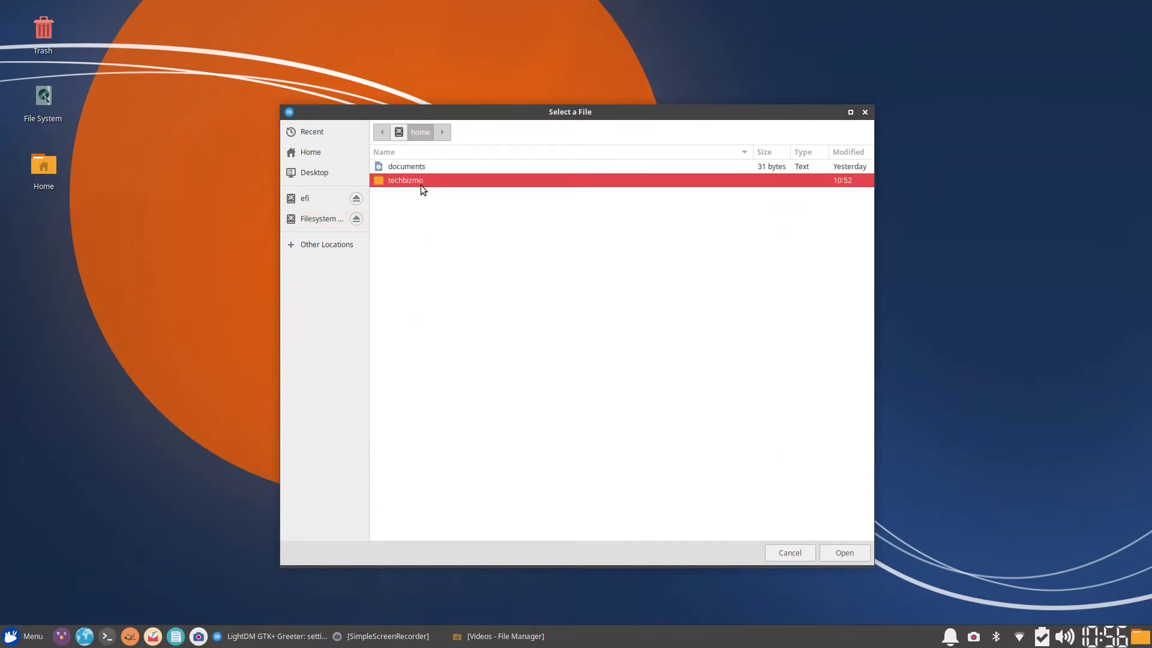
double_click(419, 224)
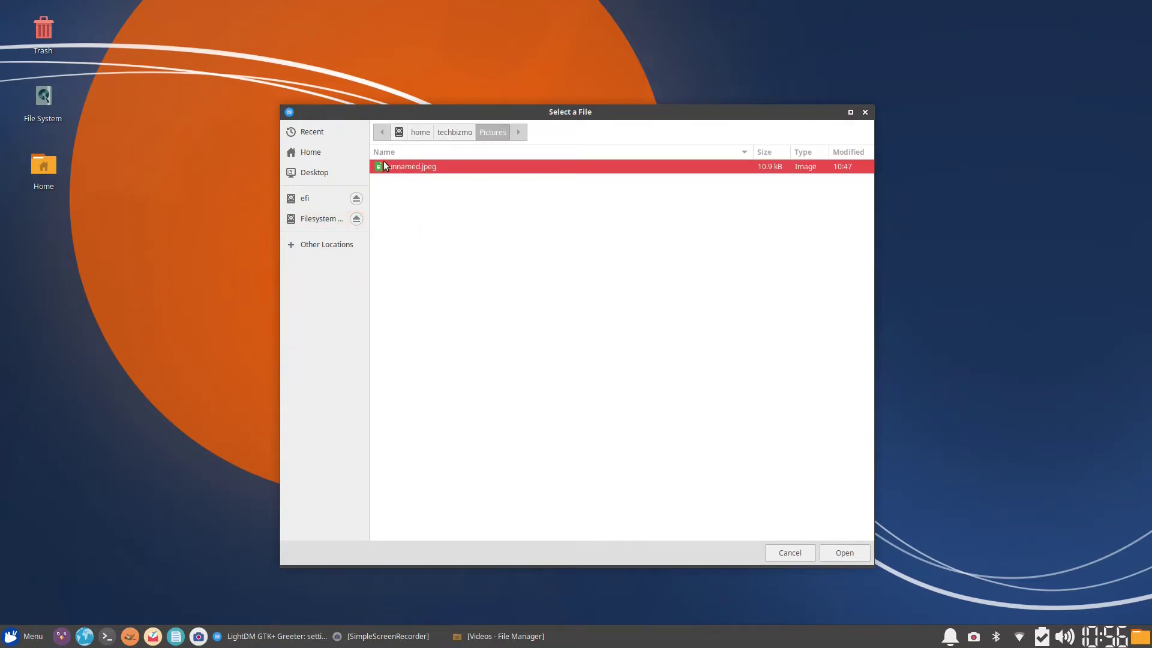
click(791, 553)
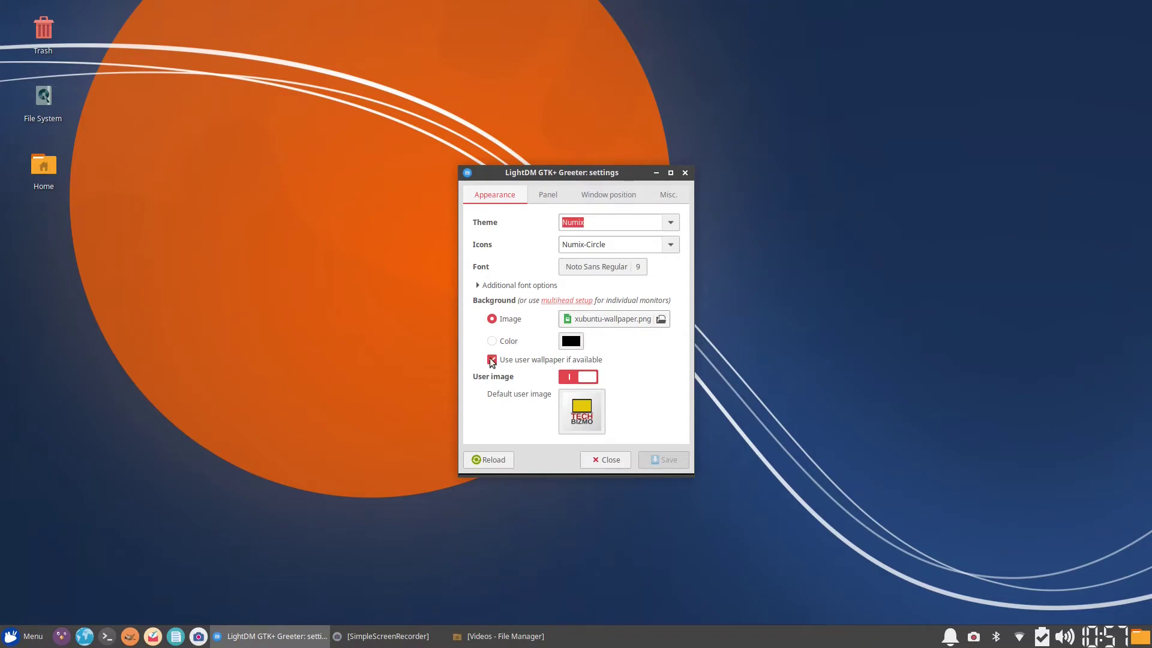
click(493, 342)
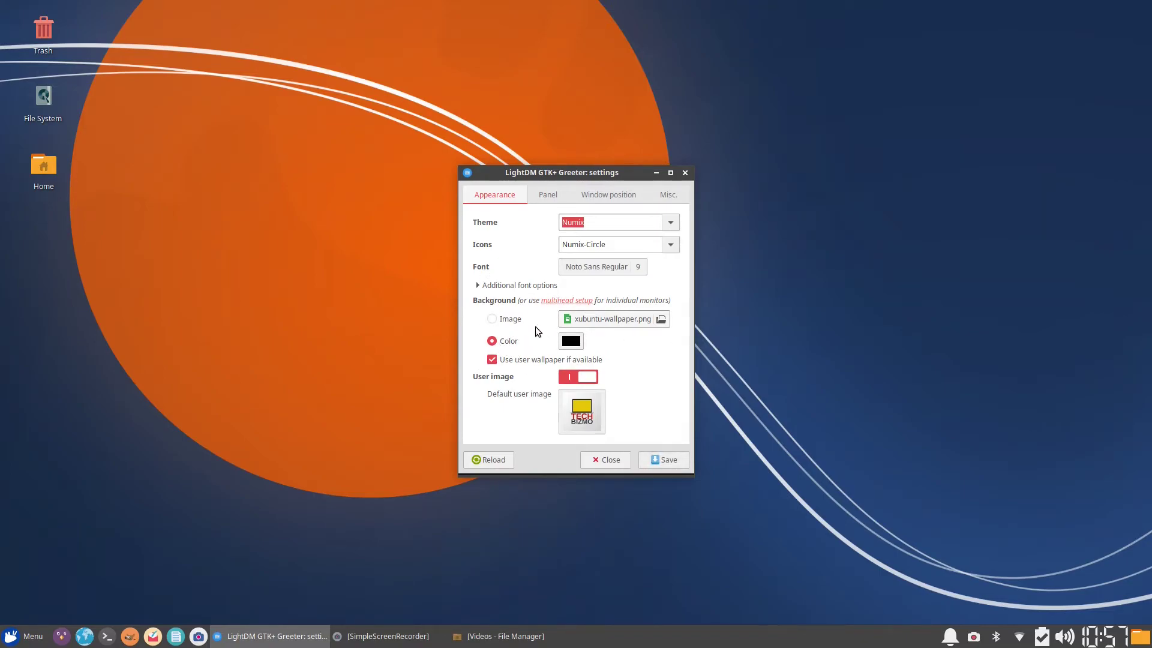
click(501, 322)
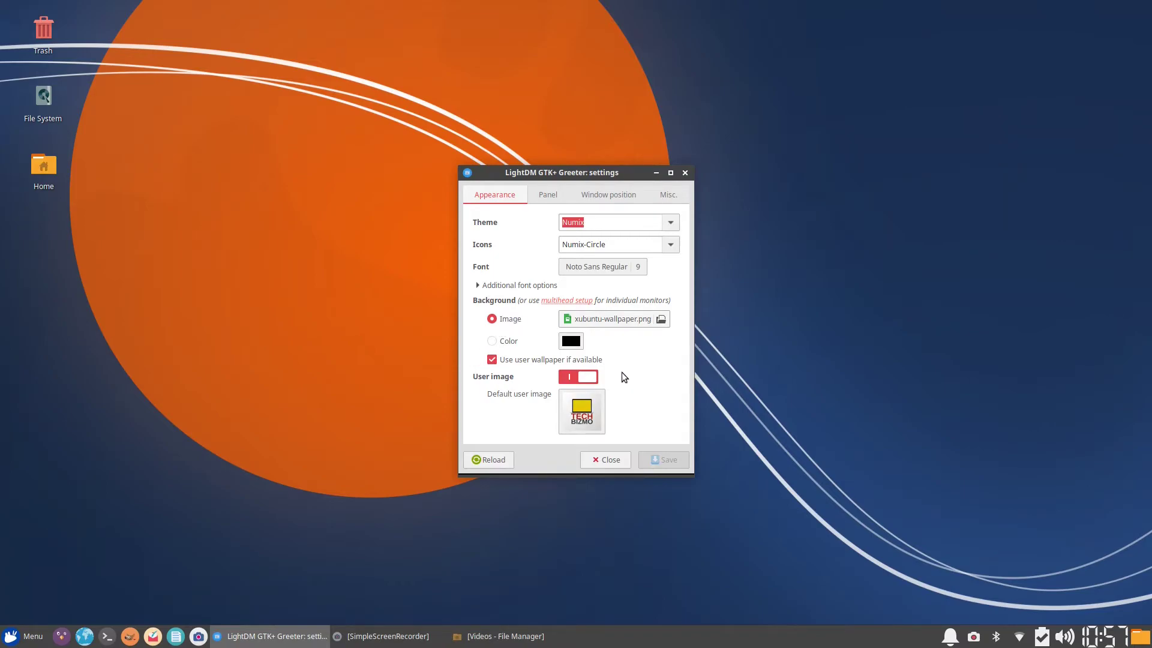
click(501, 360)
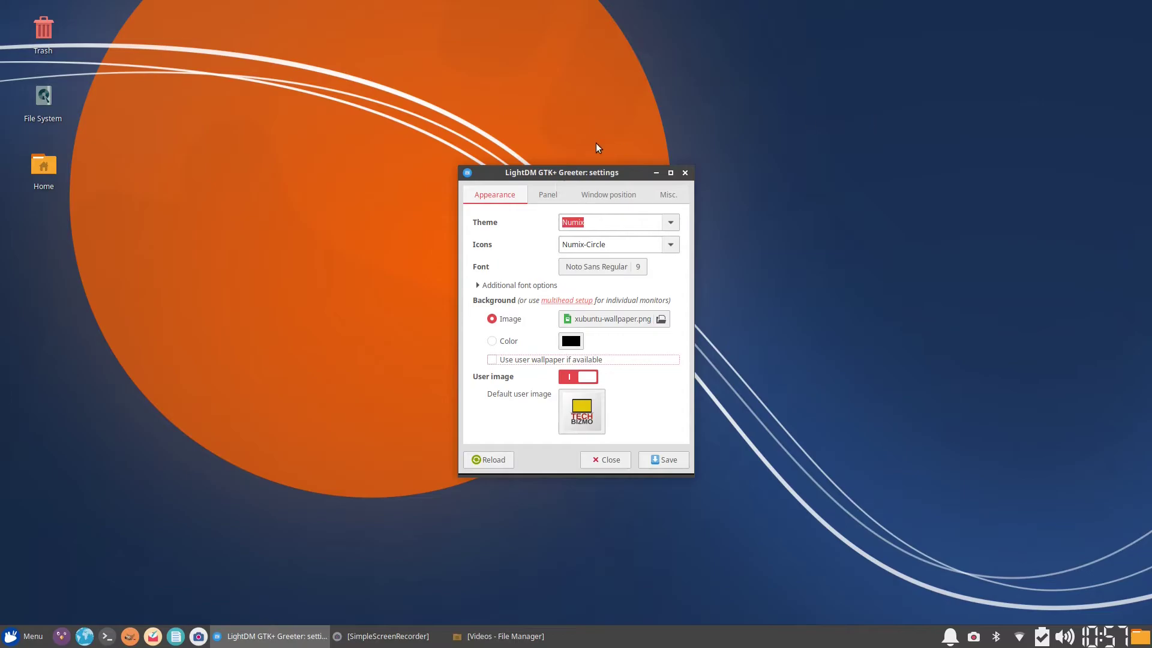
click(336, 120)
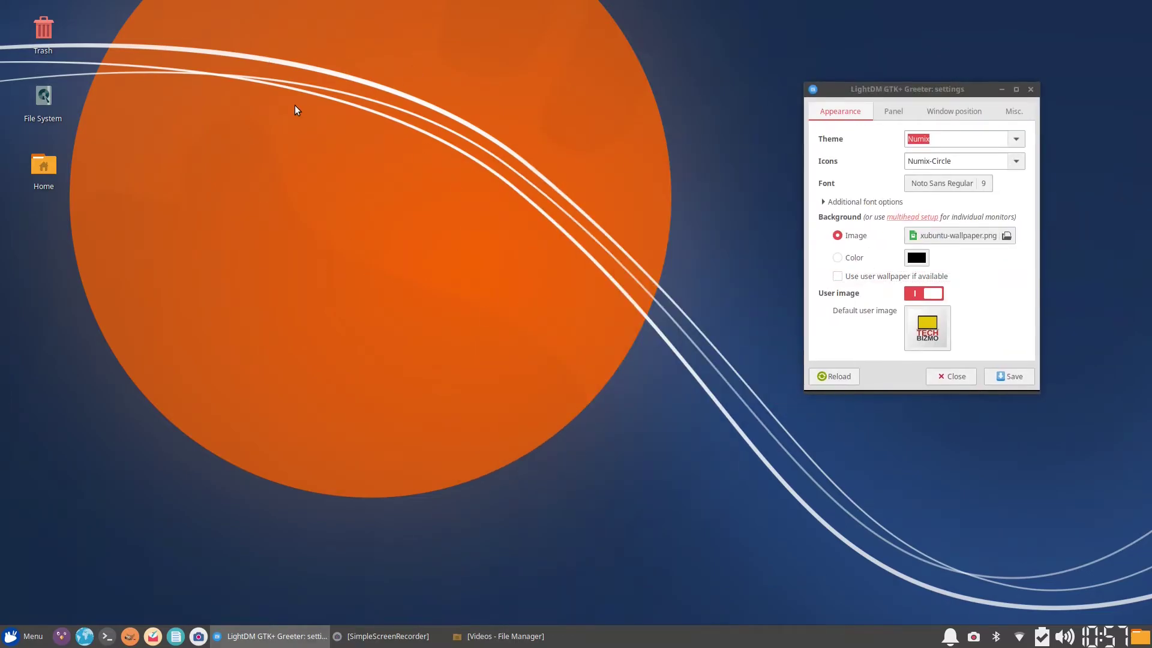
drag(180, 398, 600, 463)
drag(738, 535, 812, 595)
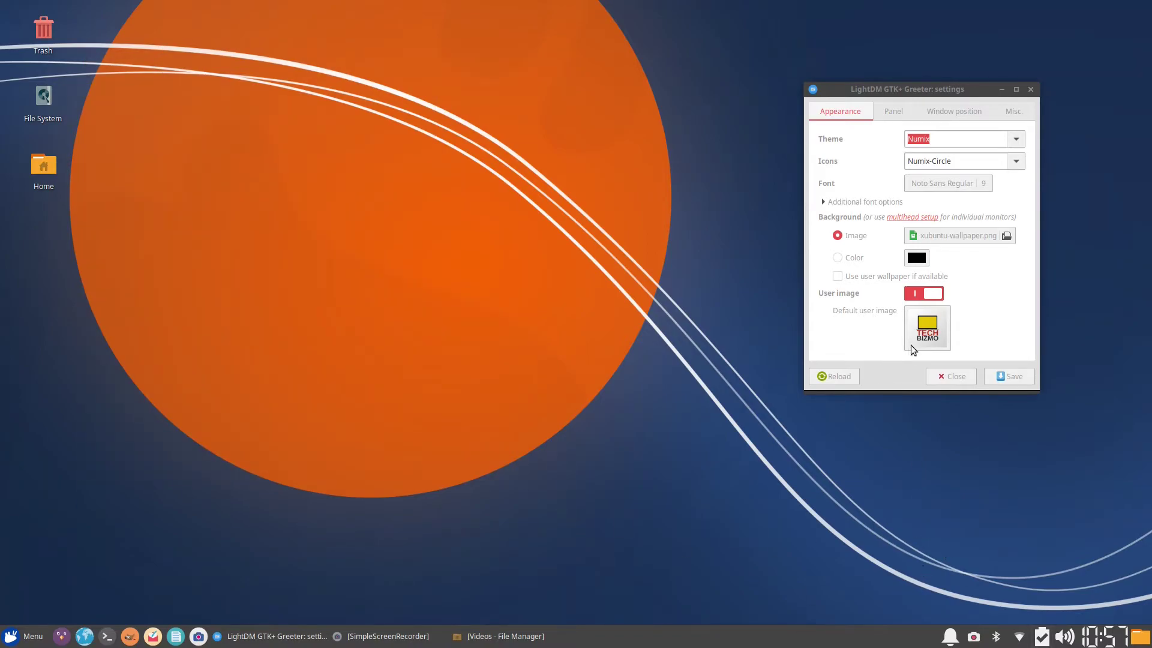
drag(733, 513, 178, 5)
drag(832, 560, 202, 10)
click(880, 108)
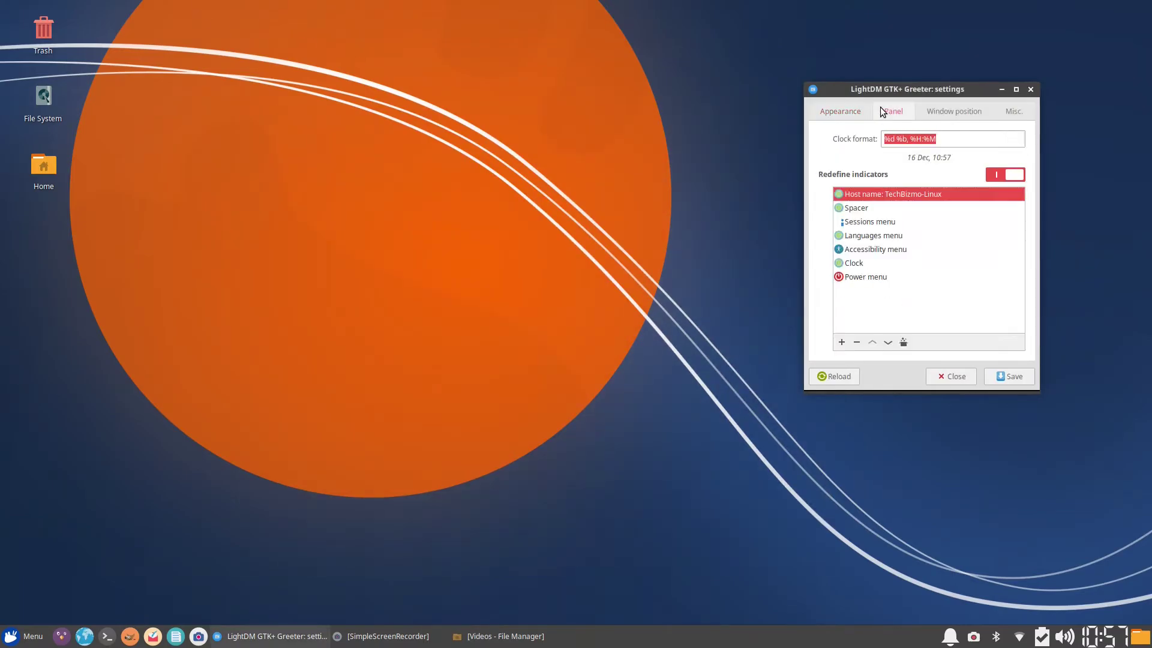
click(859, 116)
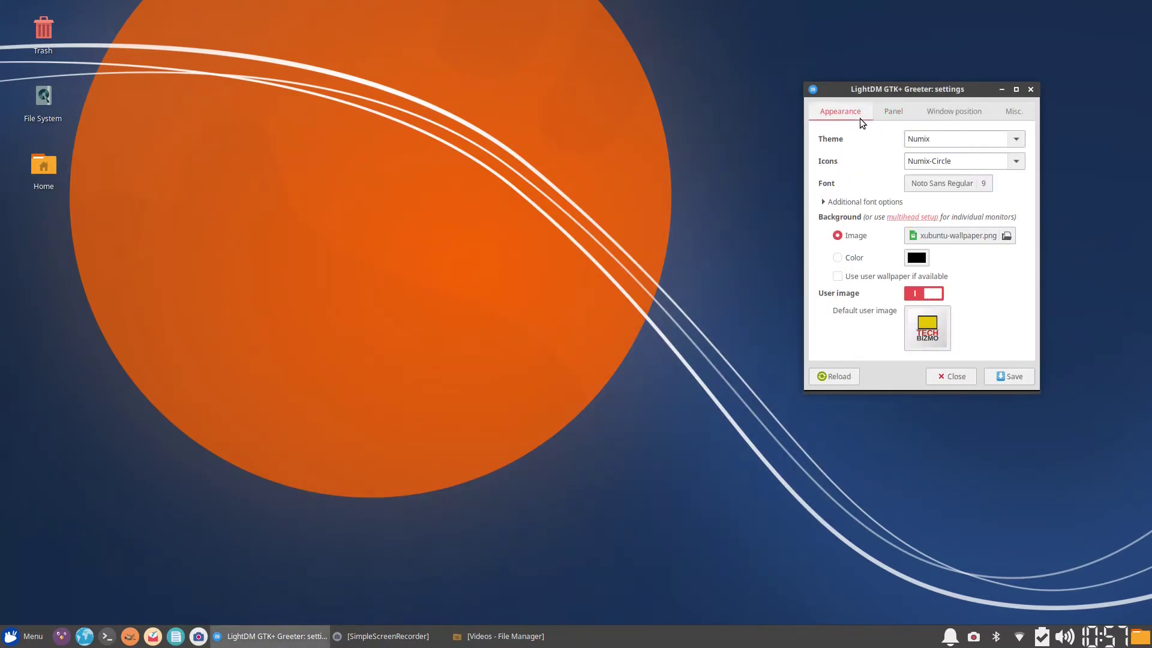
click(908, 280)
drag(573, 205, 1087, 524)
drag(865, 90, 553, 177)
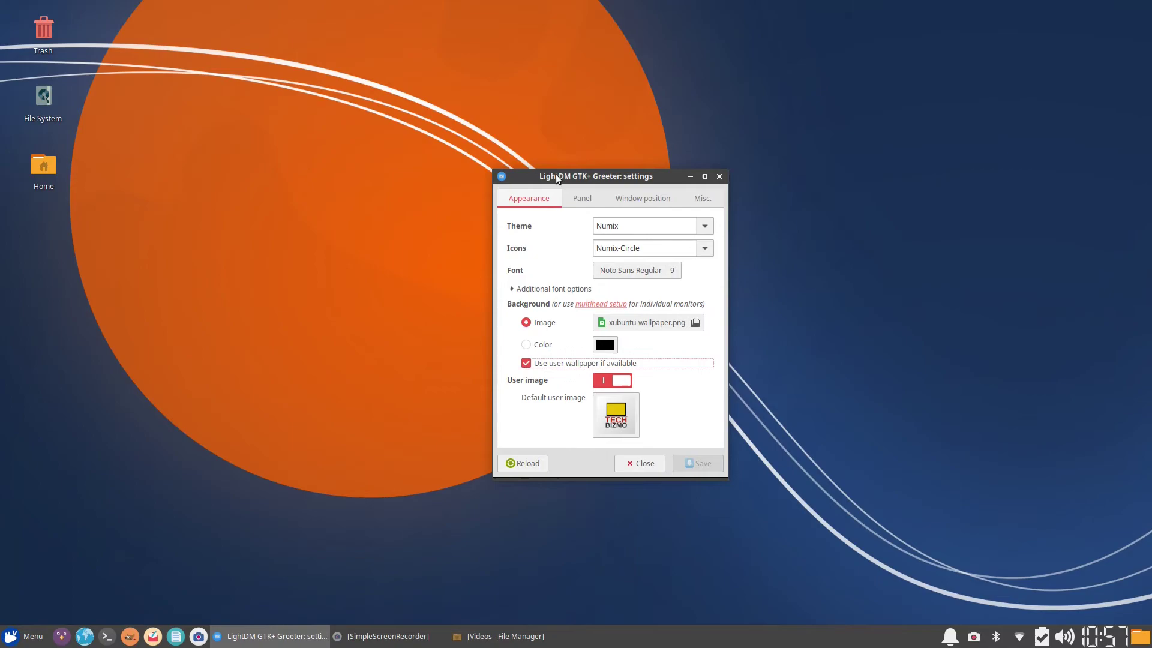
click(580, 202)
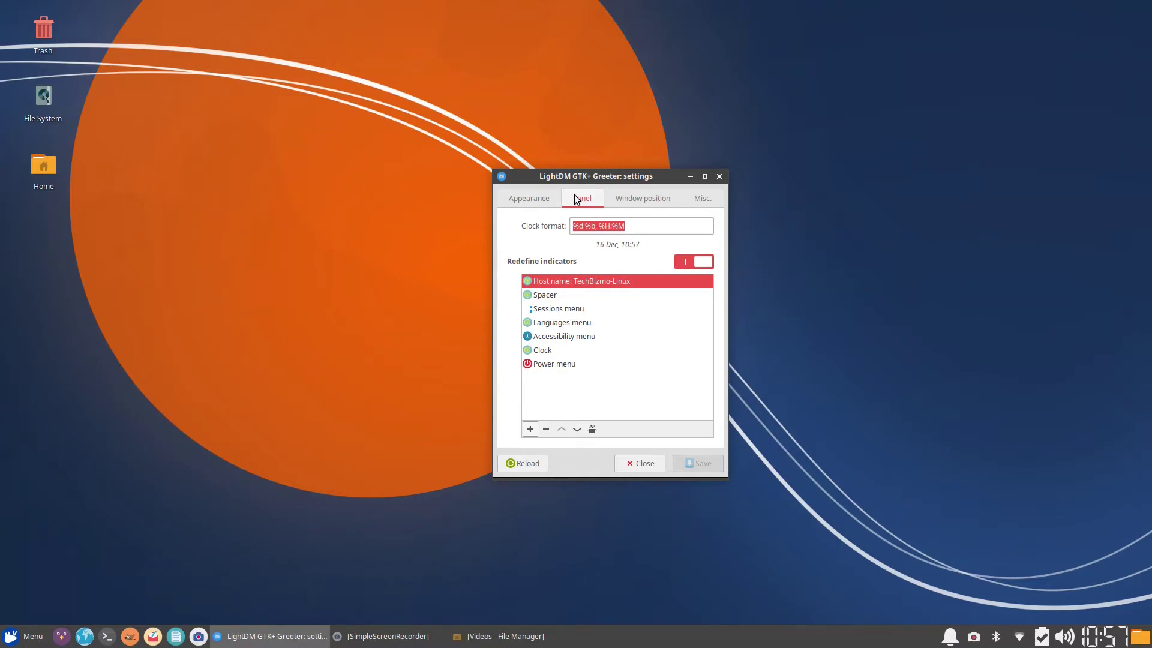
Step through the panel indicator list from Spacer down to Power menu.
click(565, 295)
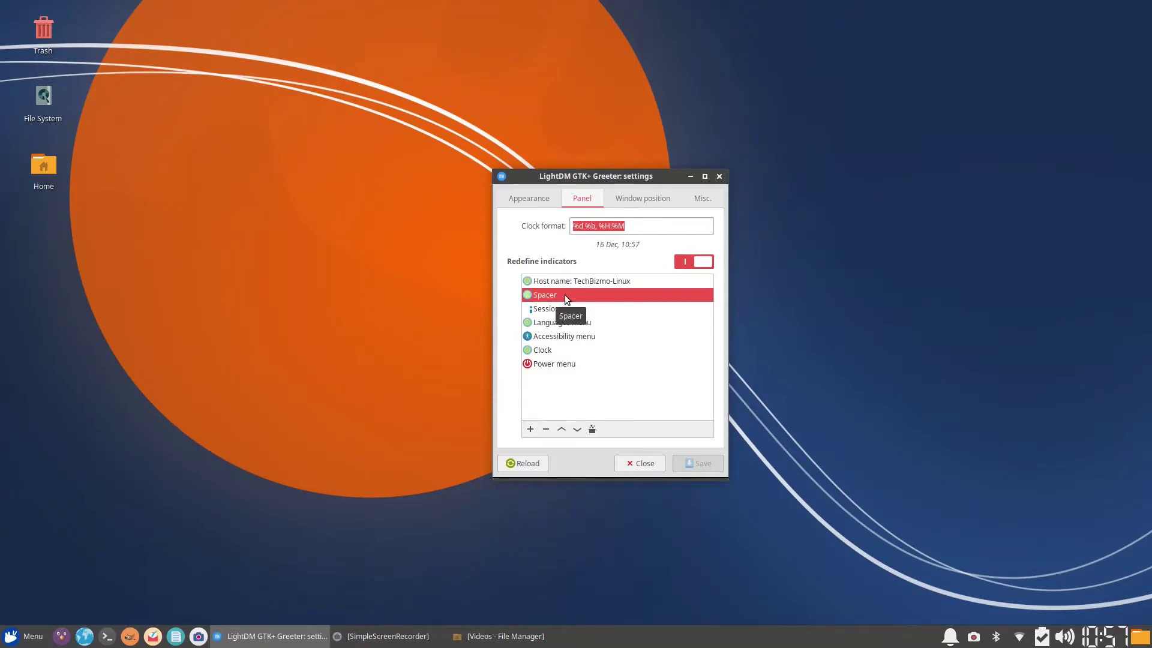
key(Down)
key(Down)
key(Down)
key(Down)
key(Down)
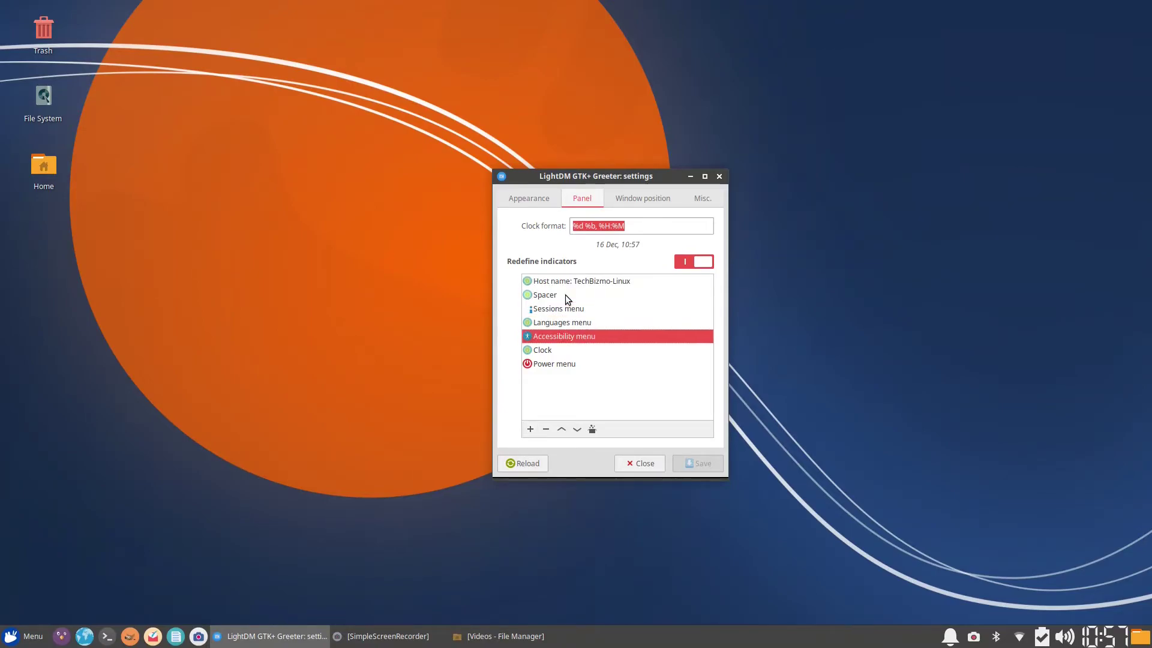
right_click(679, 634)
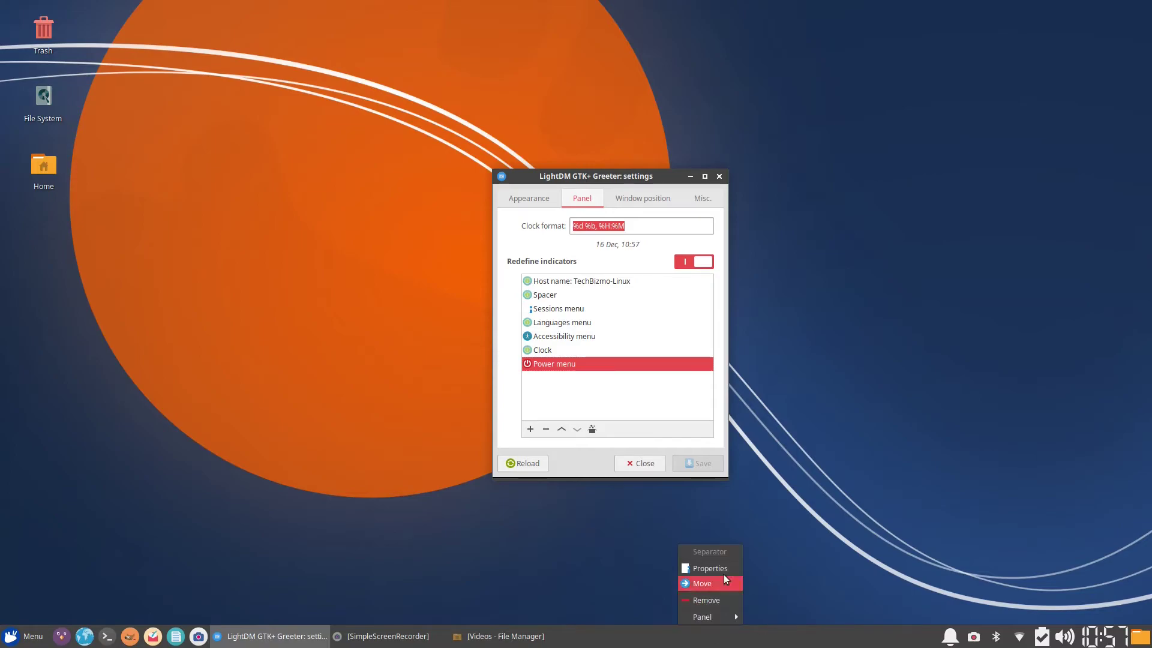
click(564, 418)
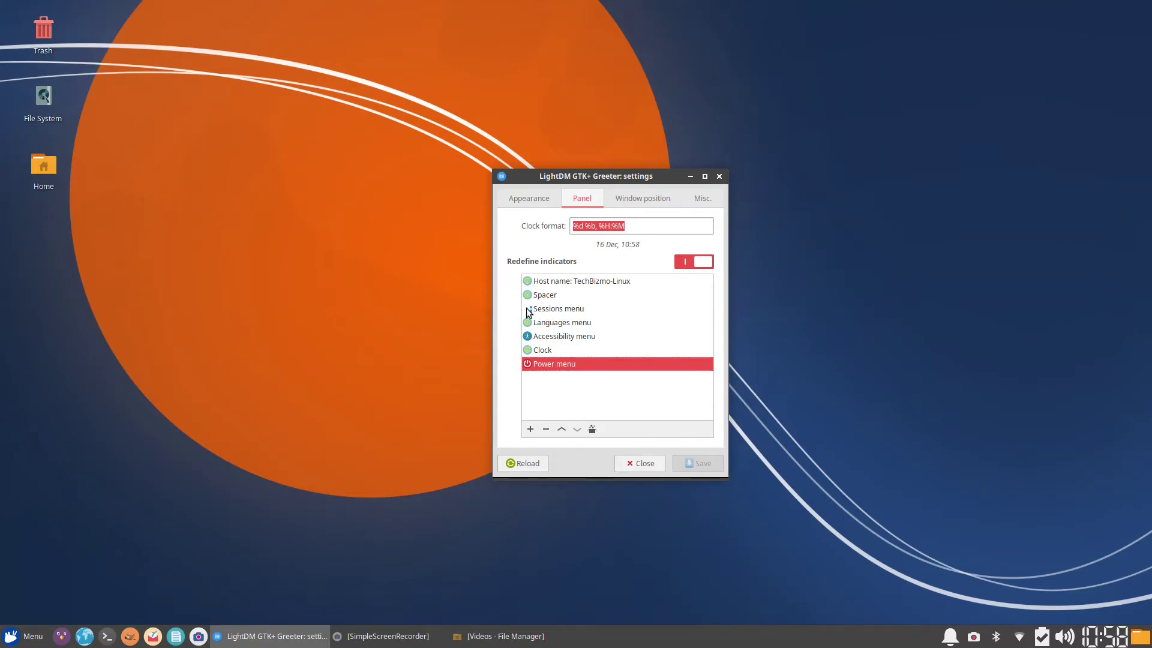
Open the Clock indicator's properties and confirm it unchanged as Clock.
click(552, 348)
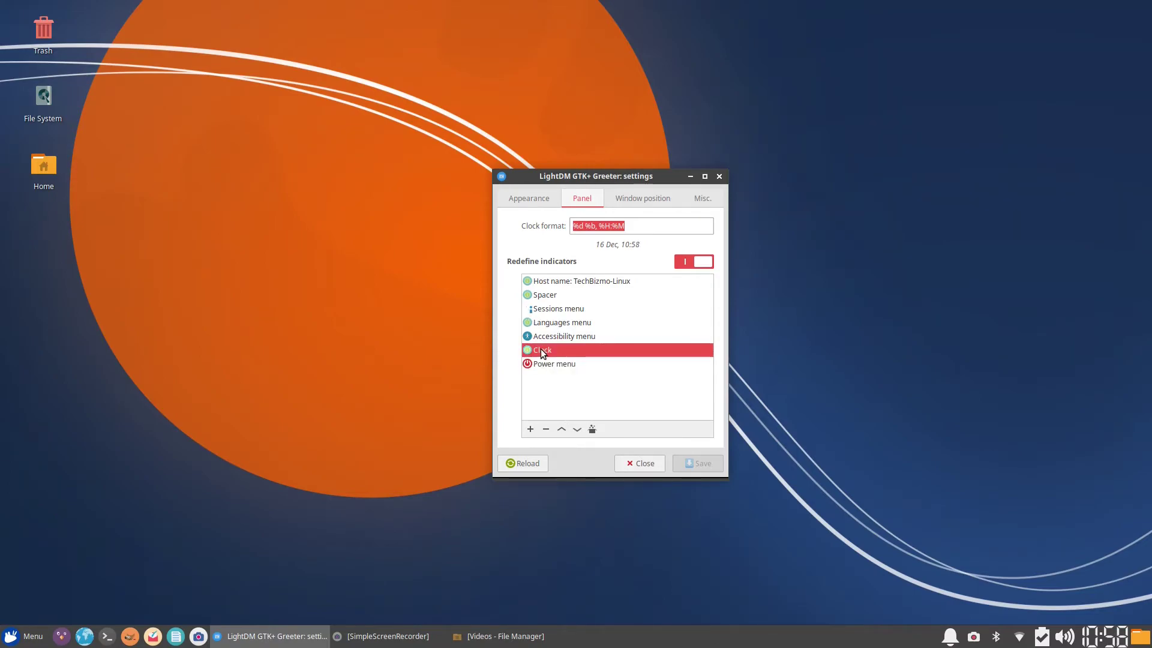
double_click(541, 353)
click(531, 297)
click(531, 297)
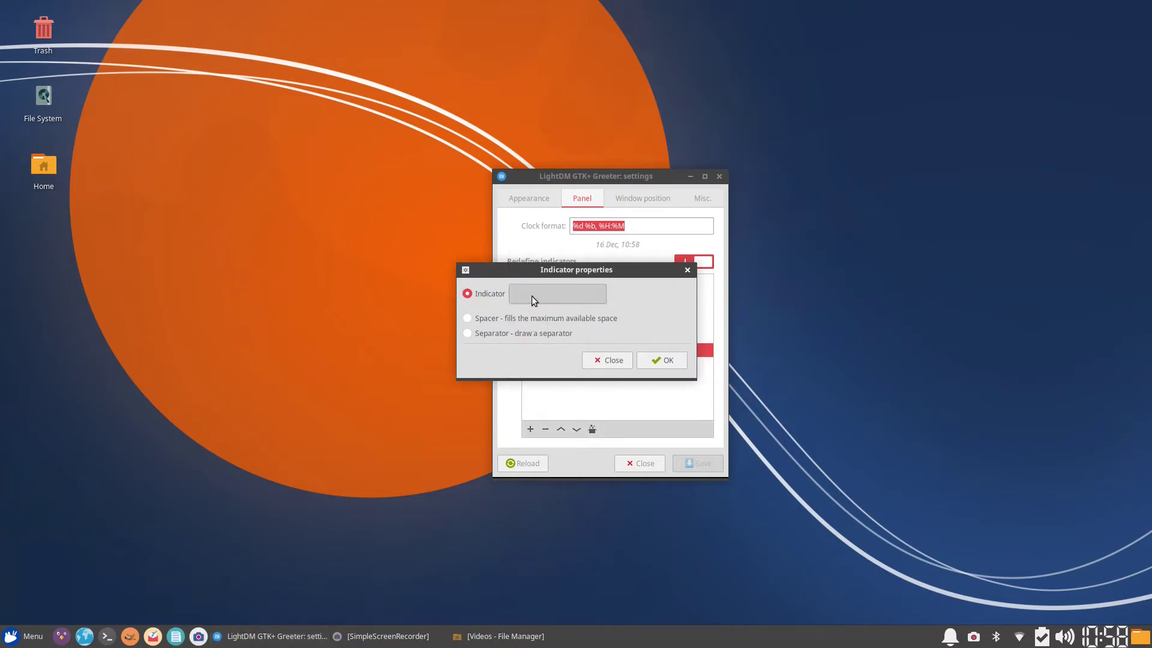
click(543, 318)
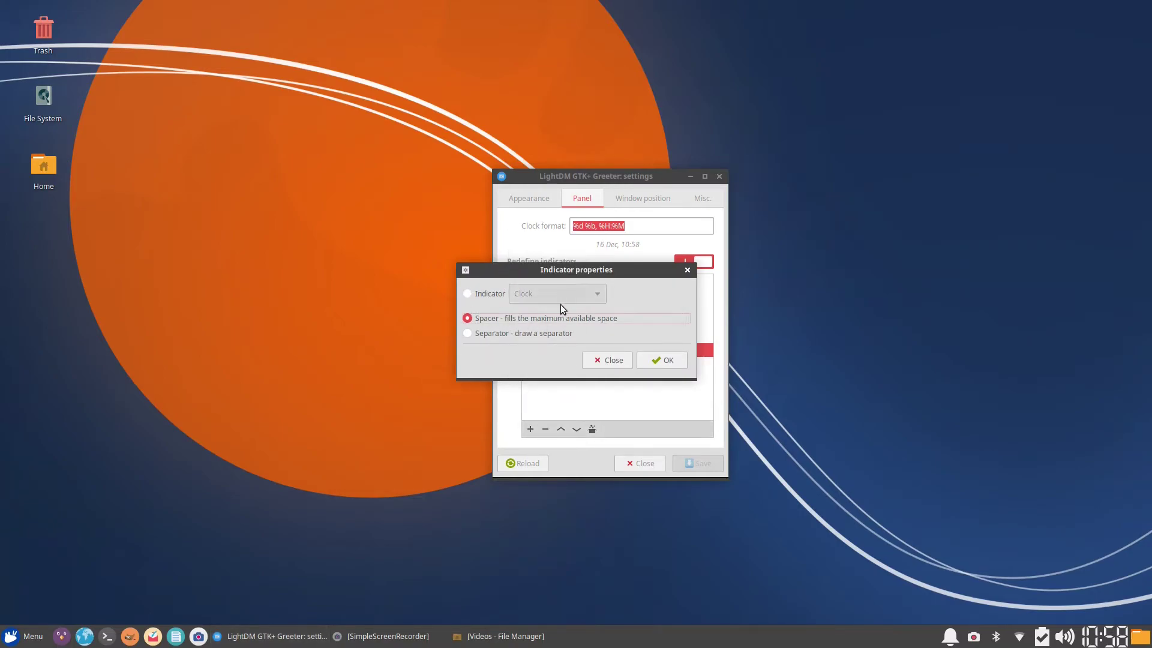
click(480, 294)
click(639, 362)
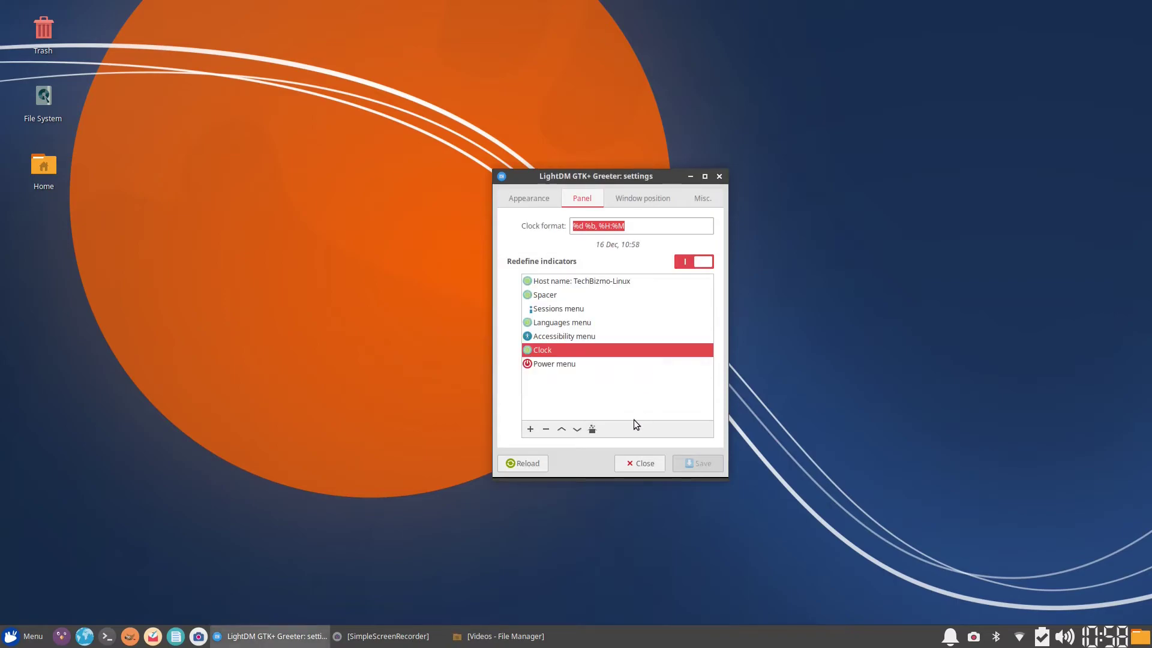
Cancel adding a new panel indicator and switch to the Window position page.
click(530, 429)
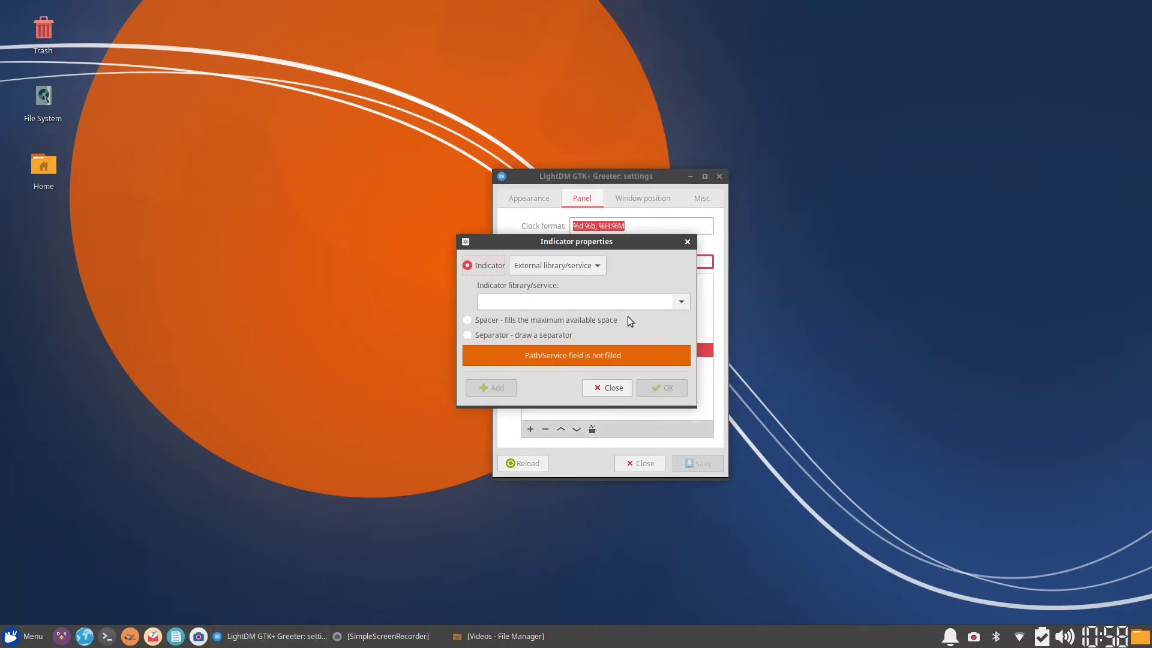
click(597, 388)
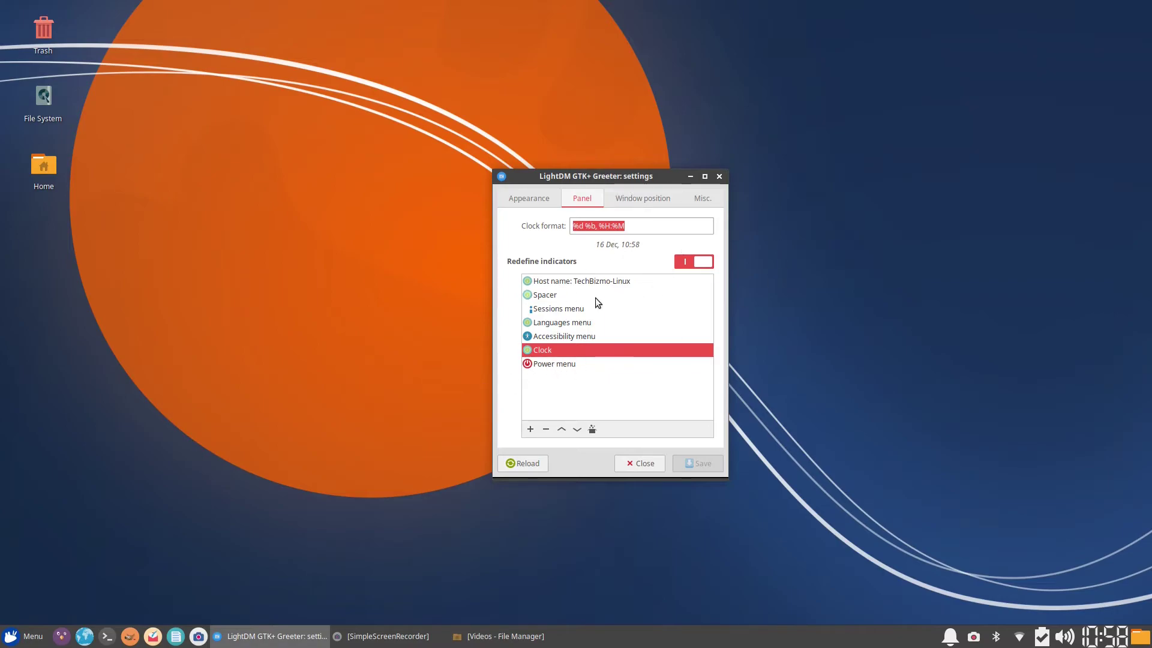
click(629, 205)
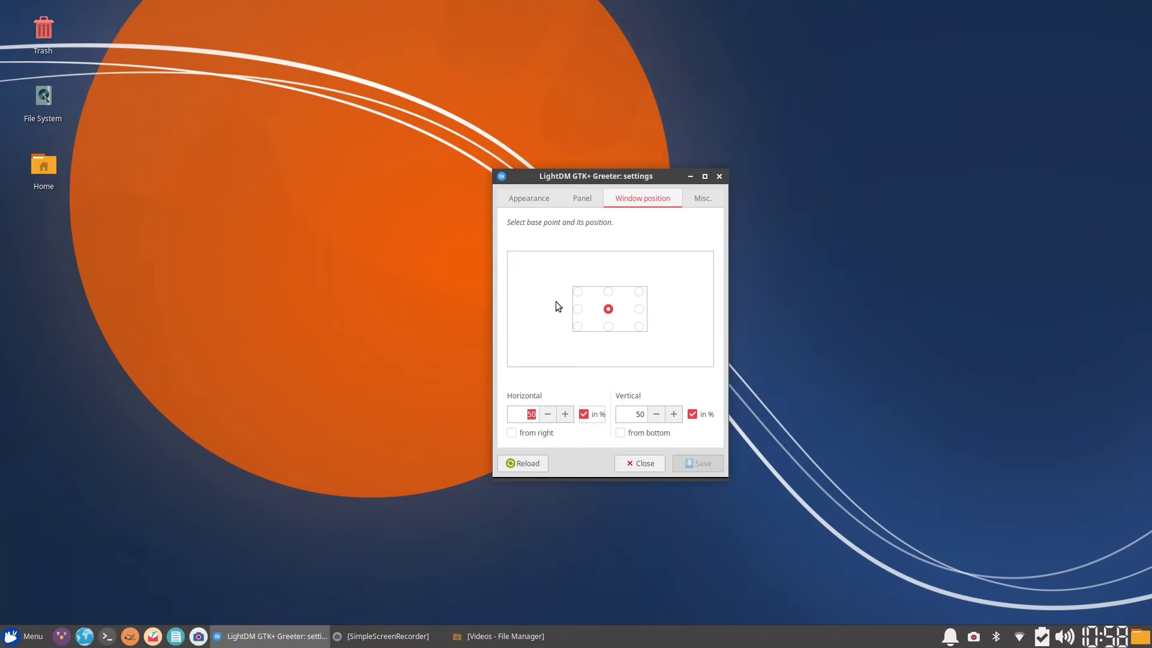
Place the login window at 36% horizontal, 55% vertical with a centre anchor, and save.
click(581, 315)
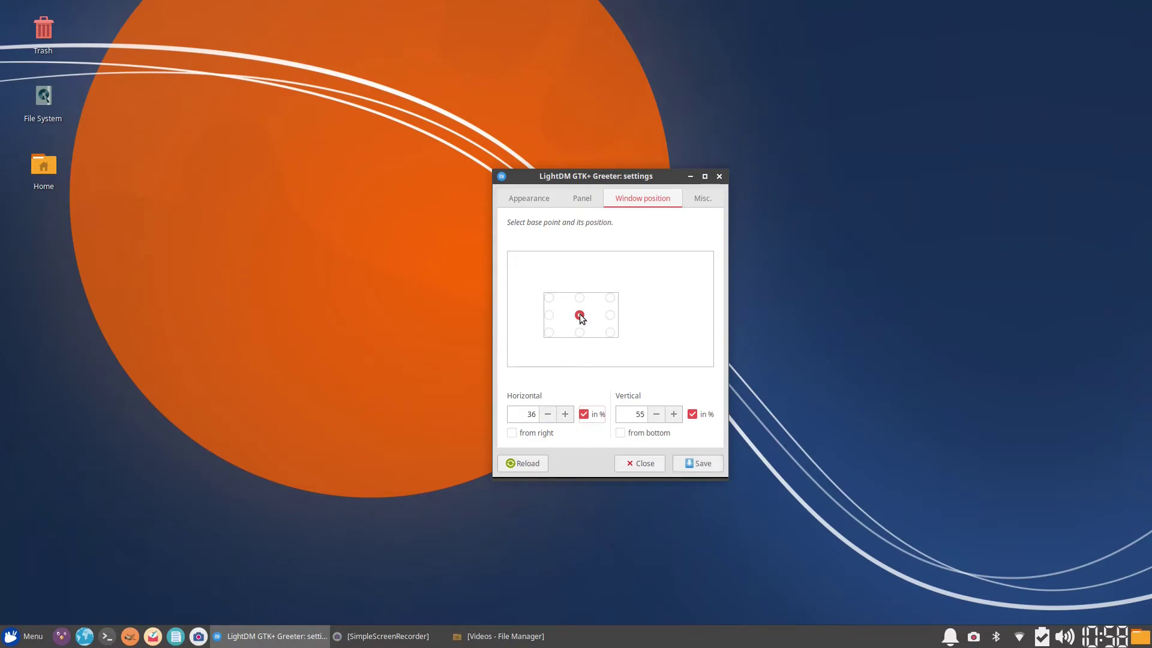
click(550, 316)
click(618, 315)
click(698, 459)
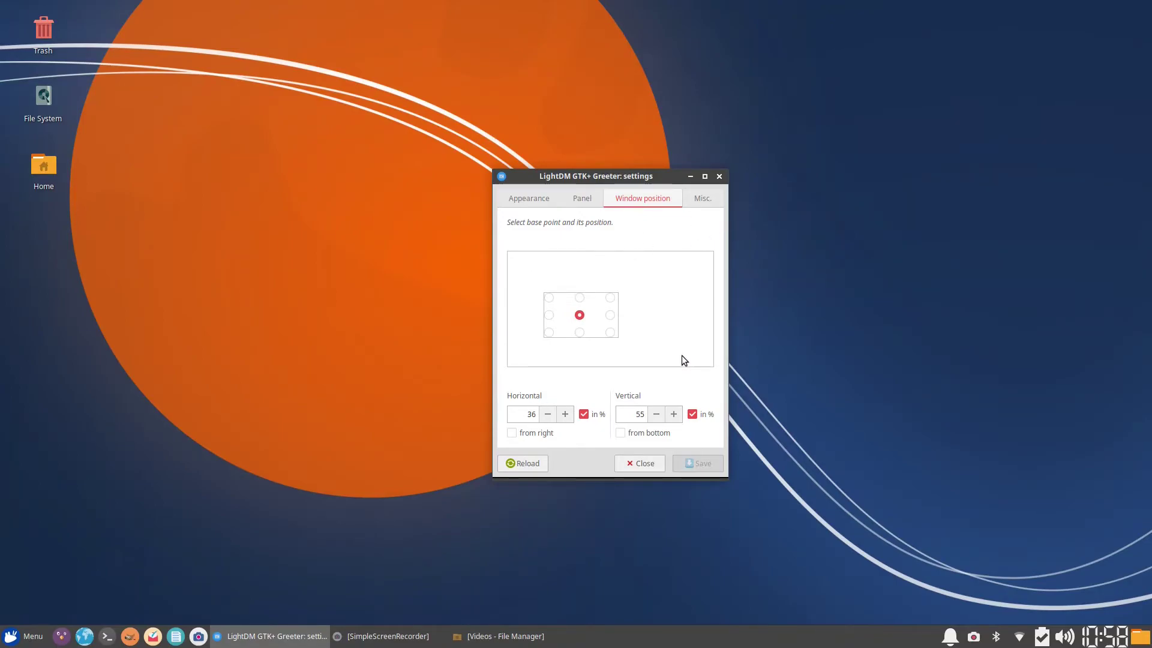
click(713, 199)
click(644, 194)
Open and close the Home folder in the file manager, then show the Misc. accessibility page.
key(super)
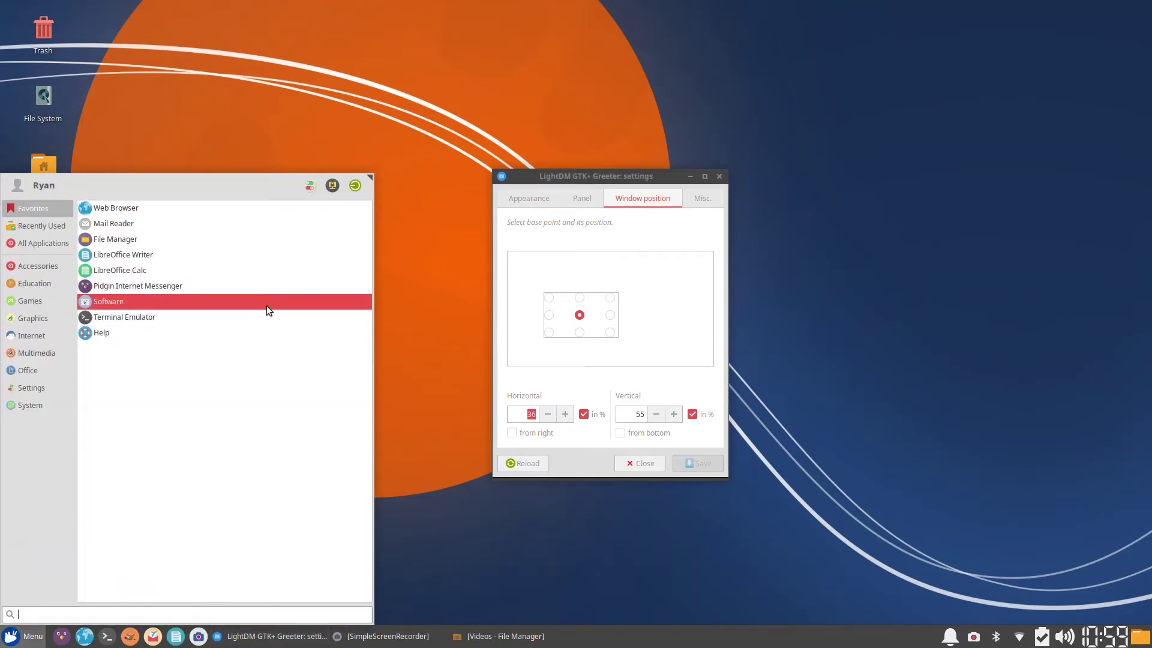
key(super)
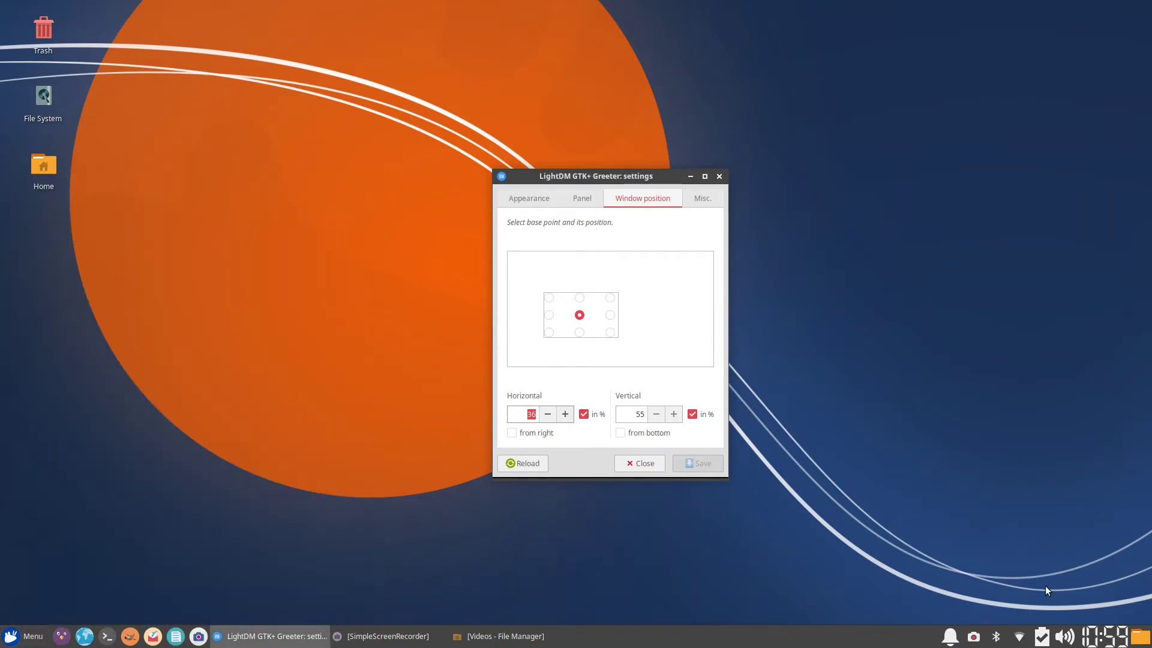
double_click(54, 172)
drag(561, 169, 301, 121)
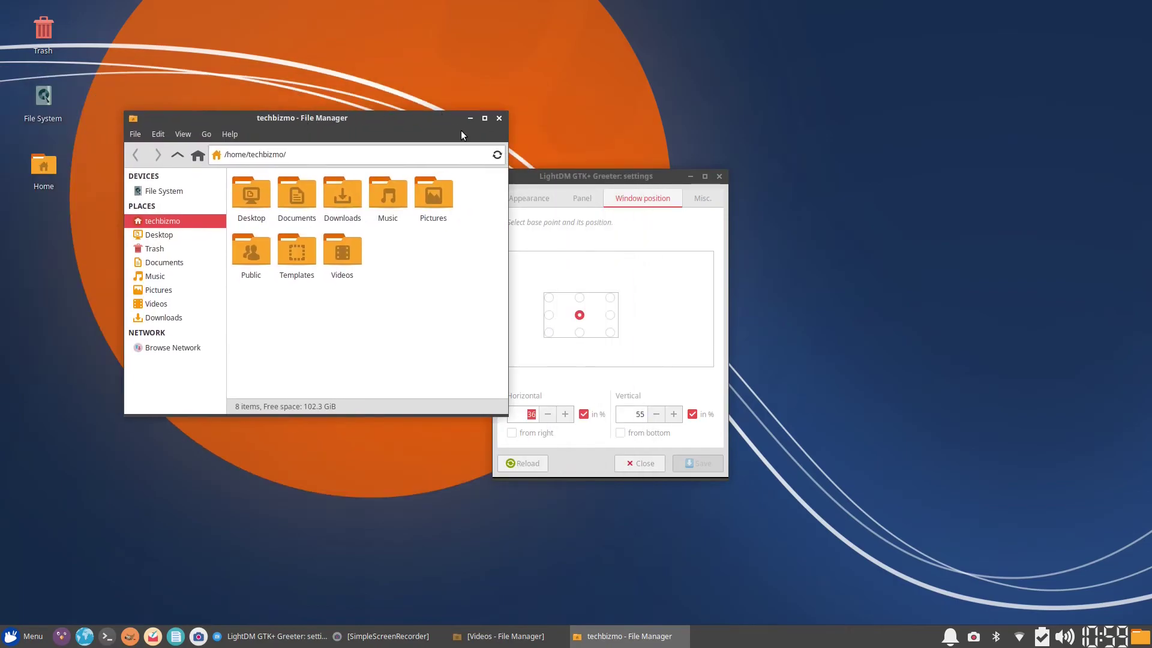
click(498, 119)
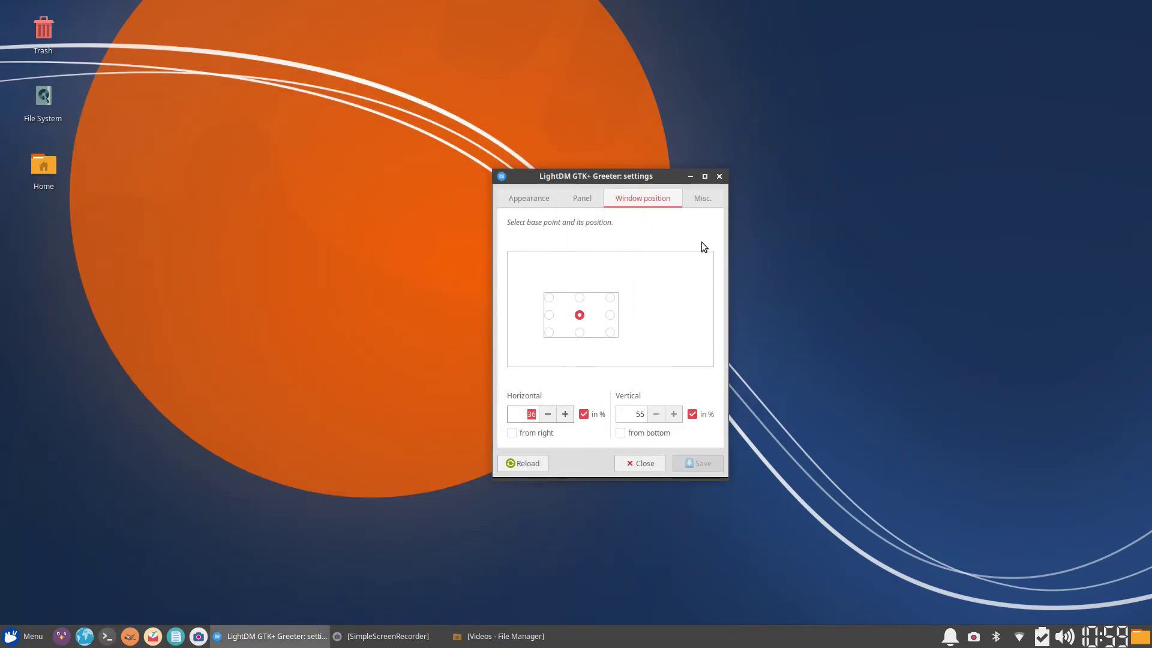
click(703, 199)
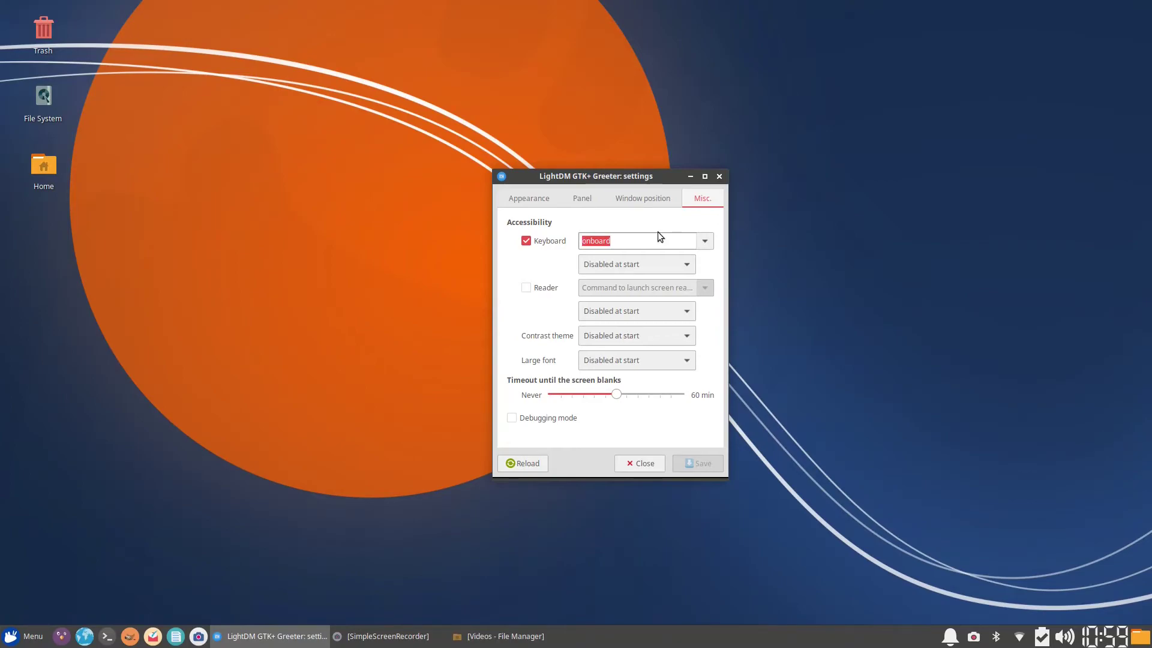
click(923, 430)
drag(923, 431, 1057, 496)
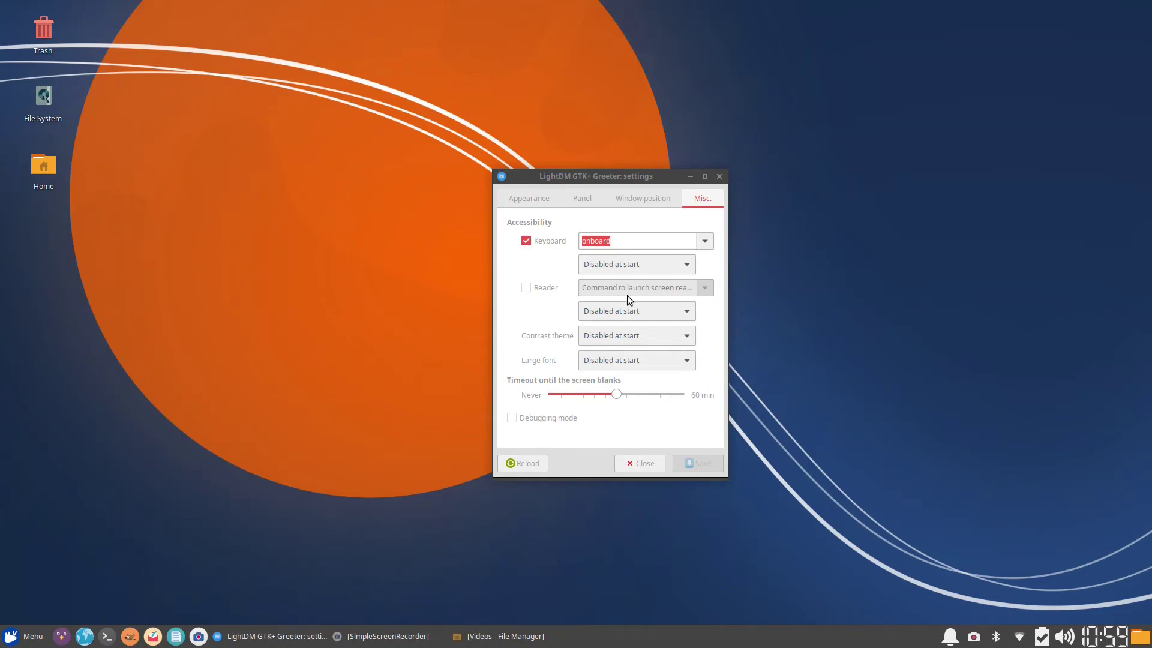
click(705, 240)
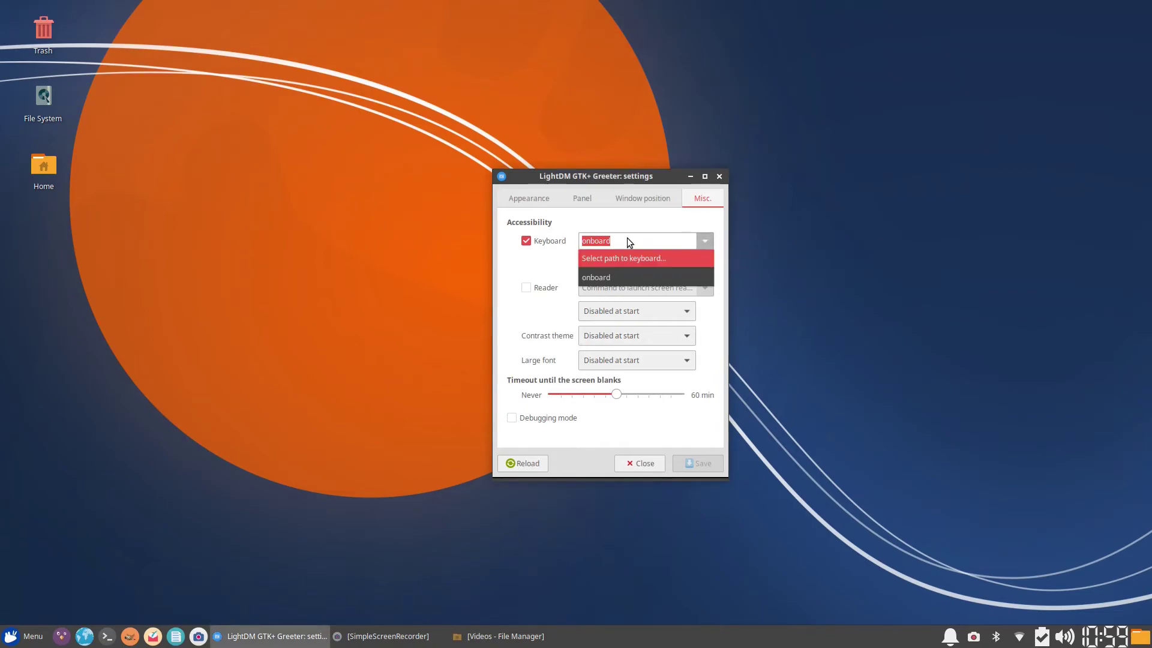
click(579, 242)
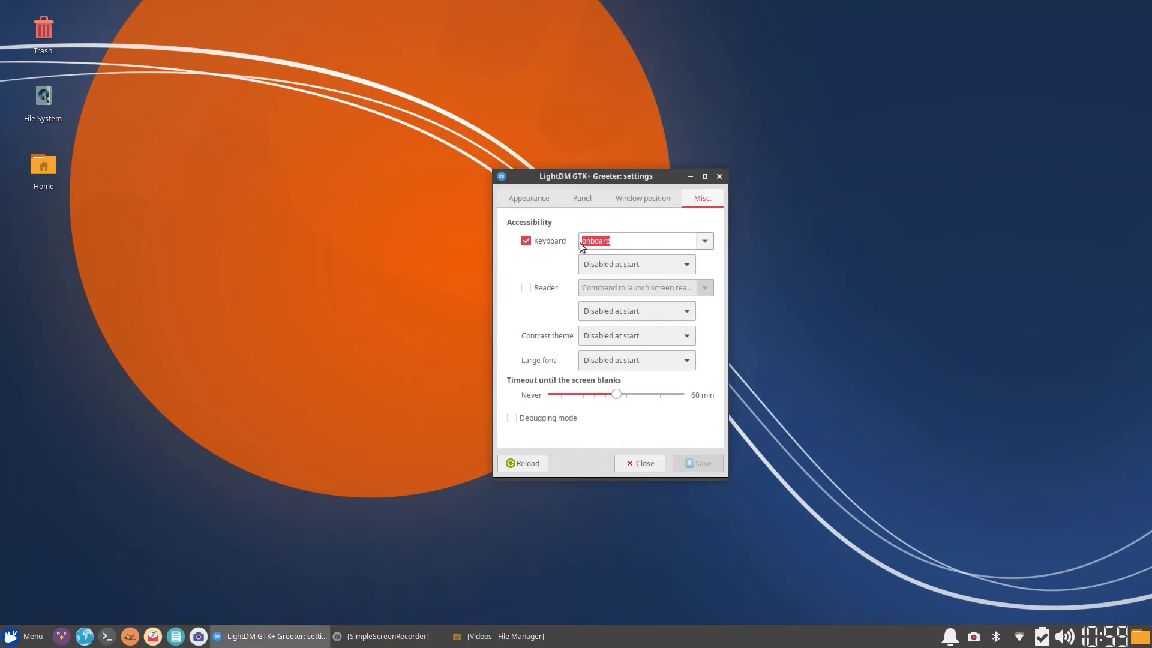
click(706, 240)
click(704, 238)
click(535, 292)
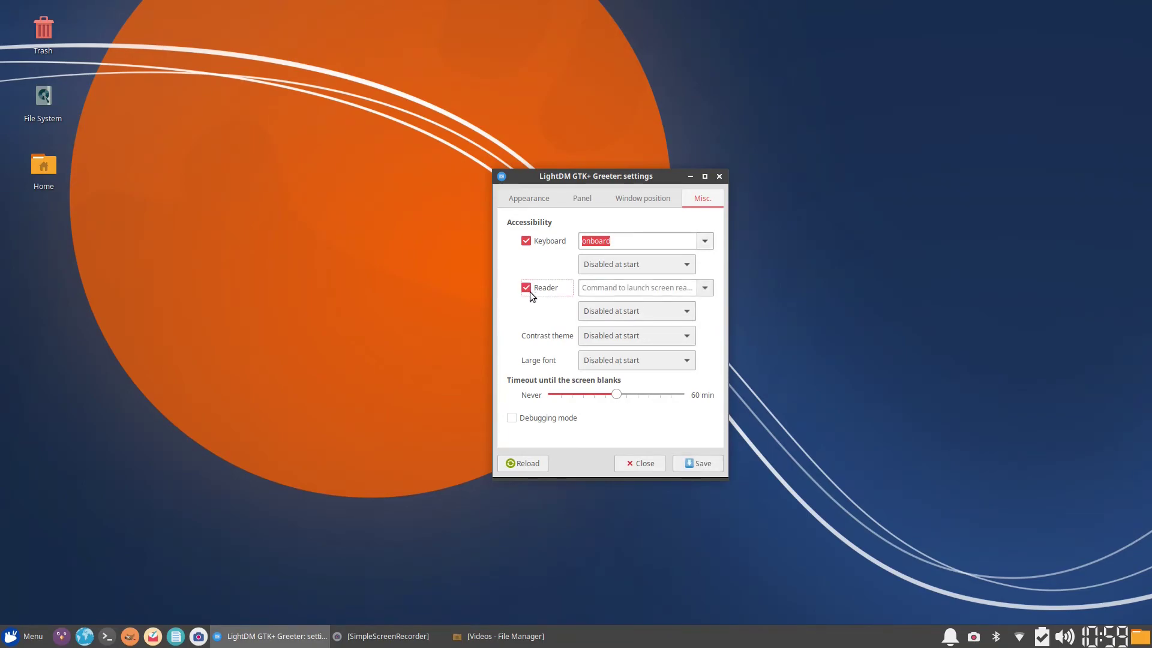
click(531, 292)
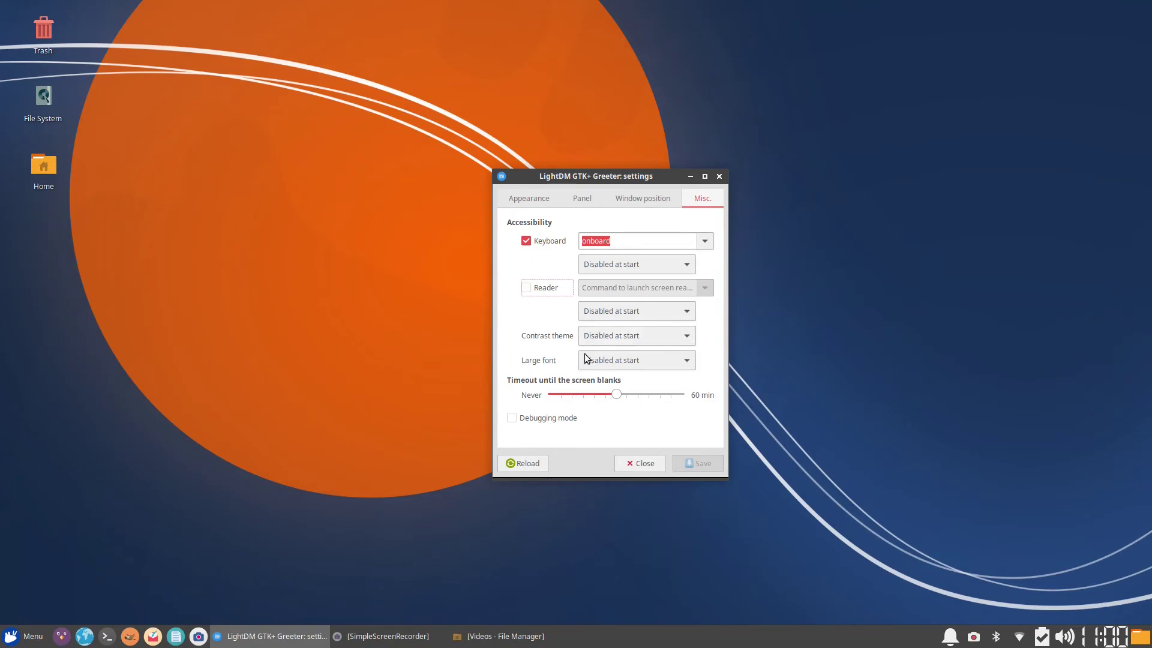
Set Contrast theme to Enabled at start, keep Large font disabled, and return to Appearance.
click(587, 334)
click(587, 334)
click(614, 342)
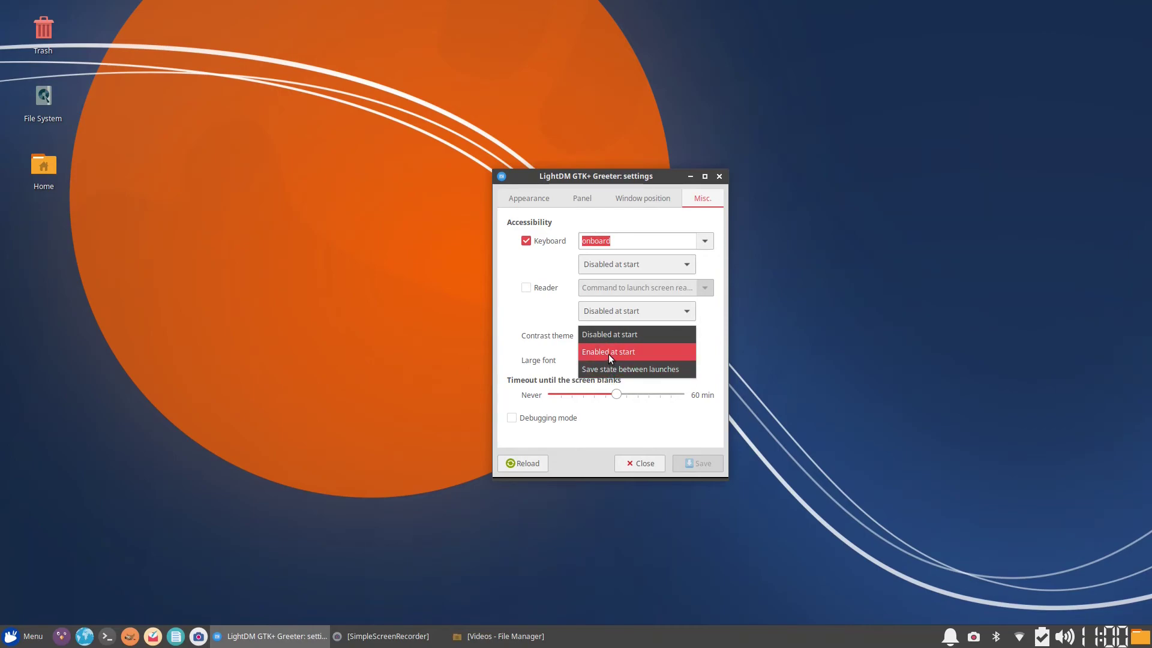
click(608, 353)
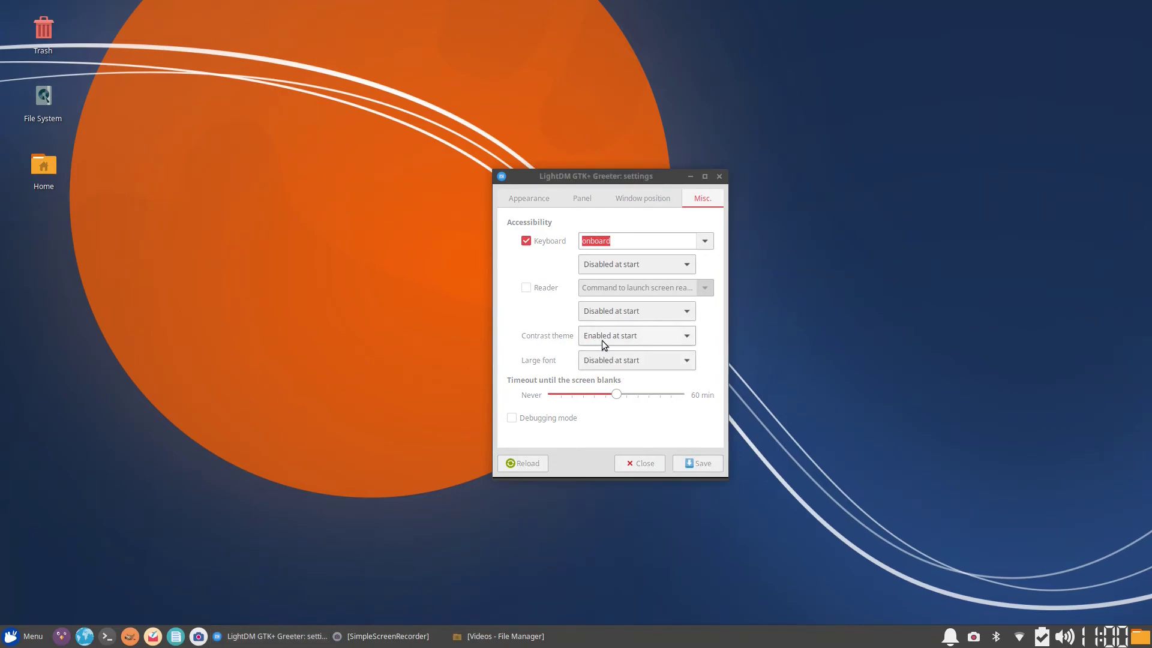
click(604, 343)
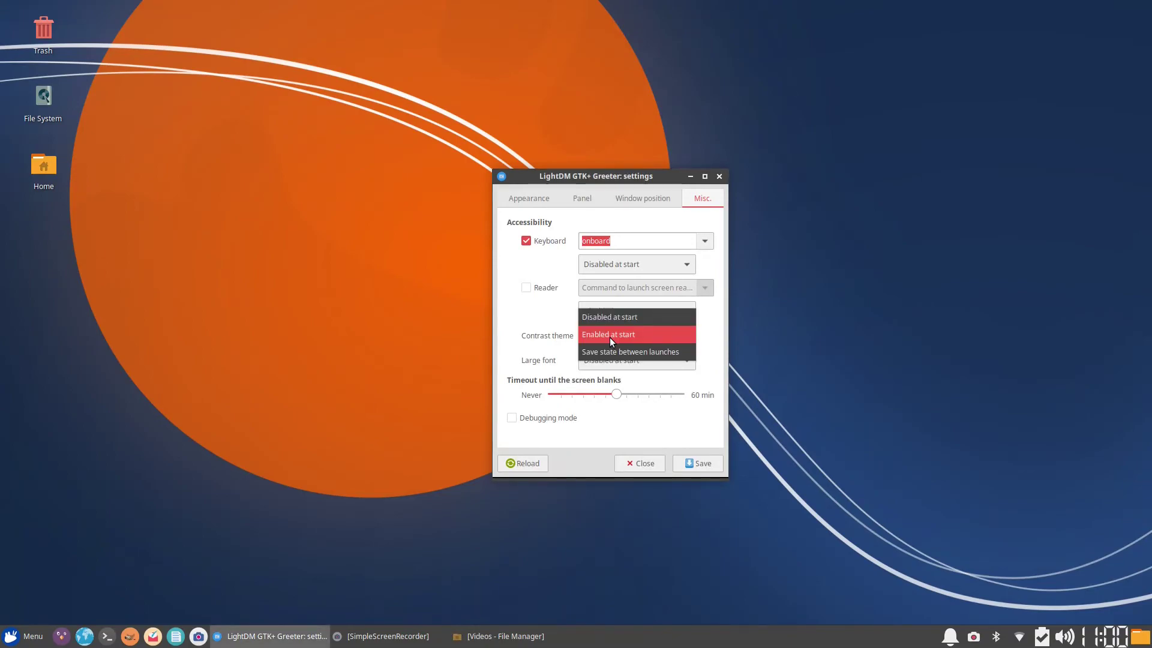
click(610, 334)
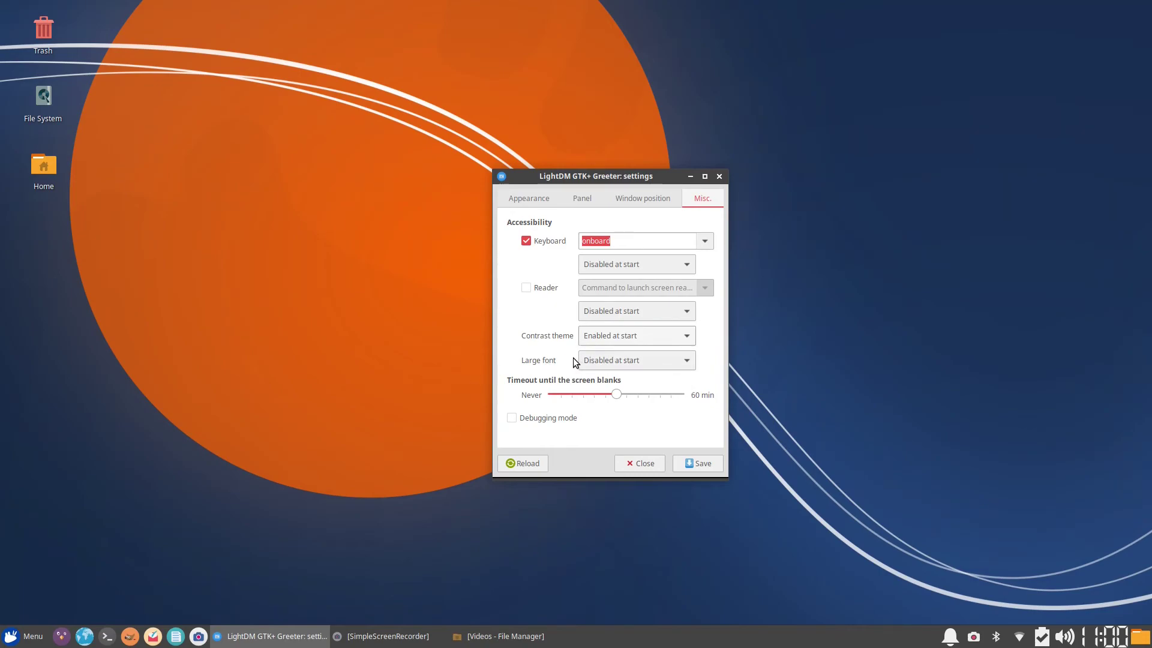
click(618, 360)
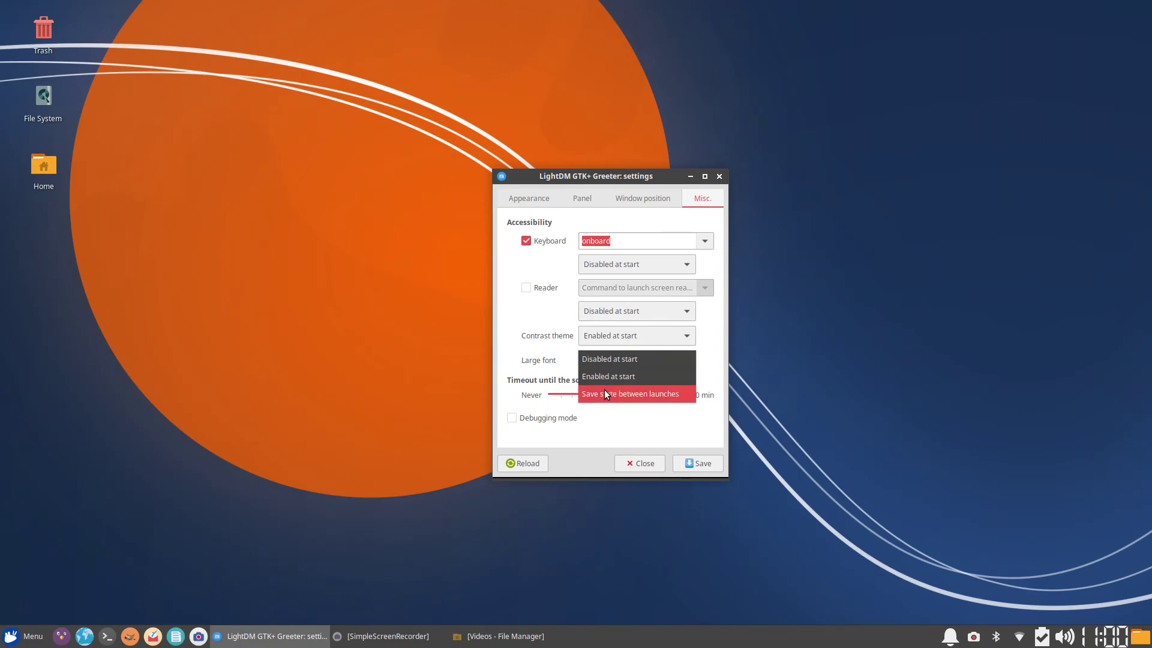
click(540, 361)
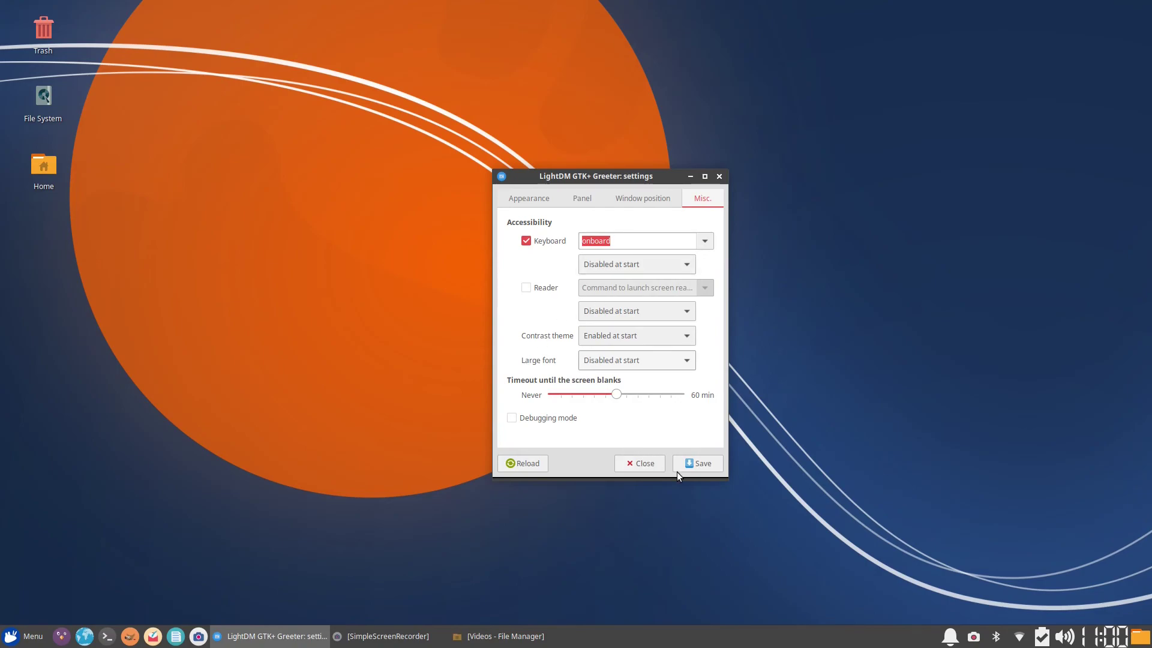
click(528, 198)
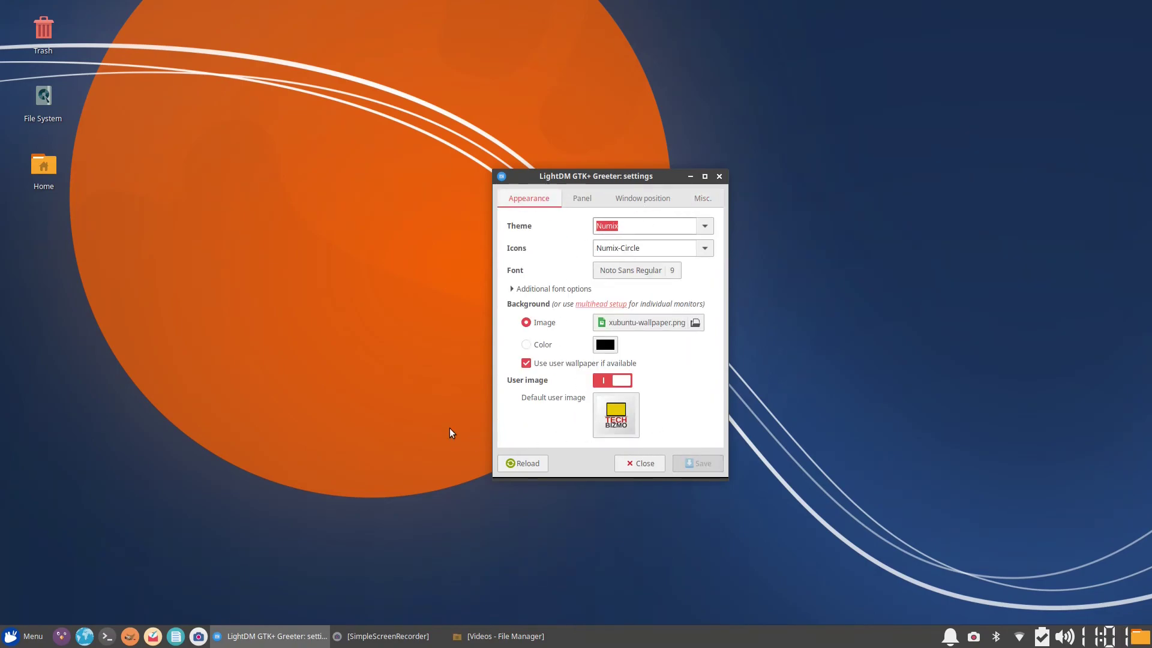
drag(584, 175, 536, 167)
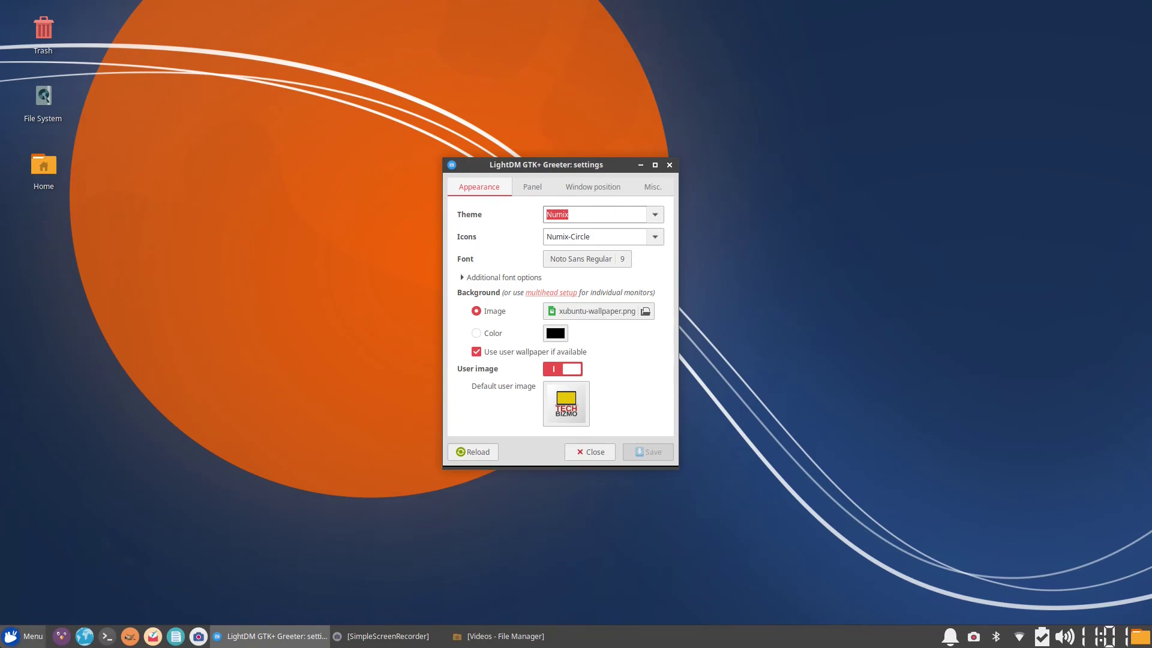
click(12, 635)
click(638, 561)
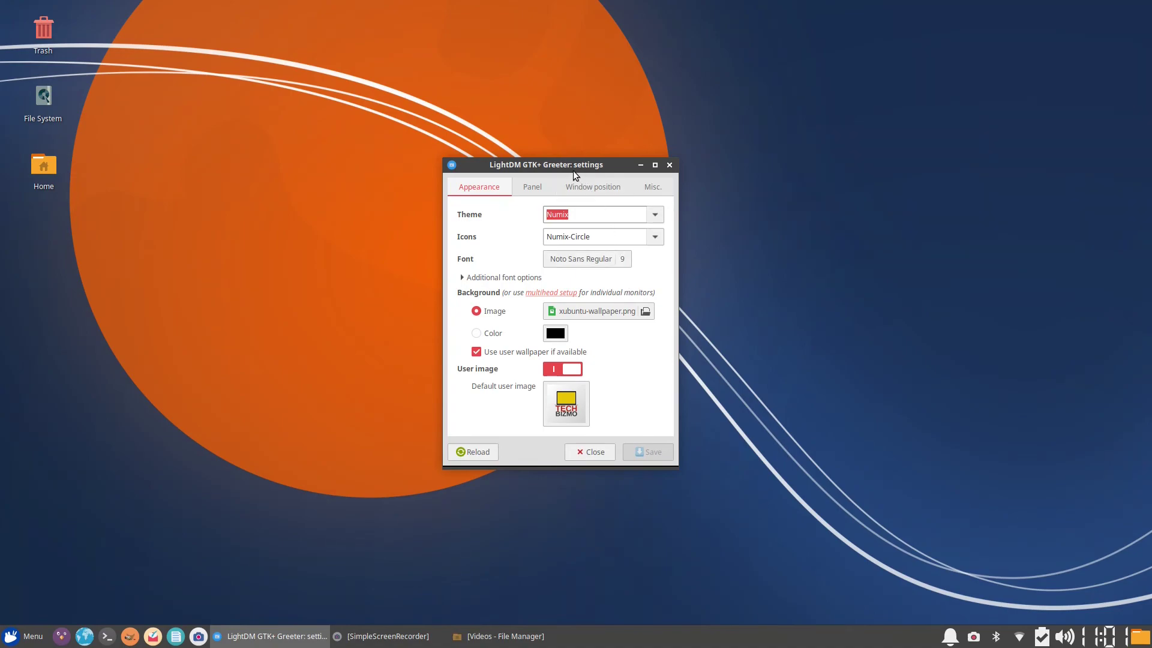
drag(574, 170, 599, 175)
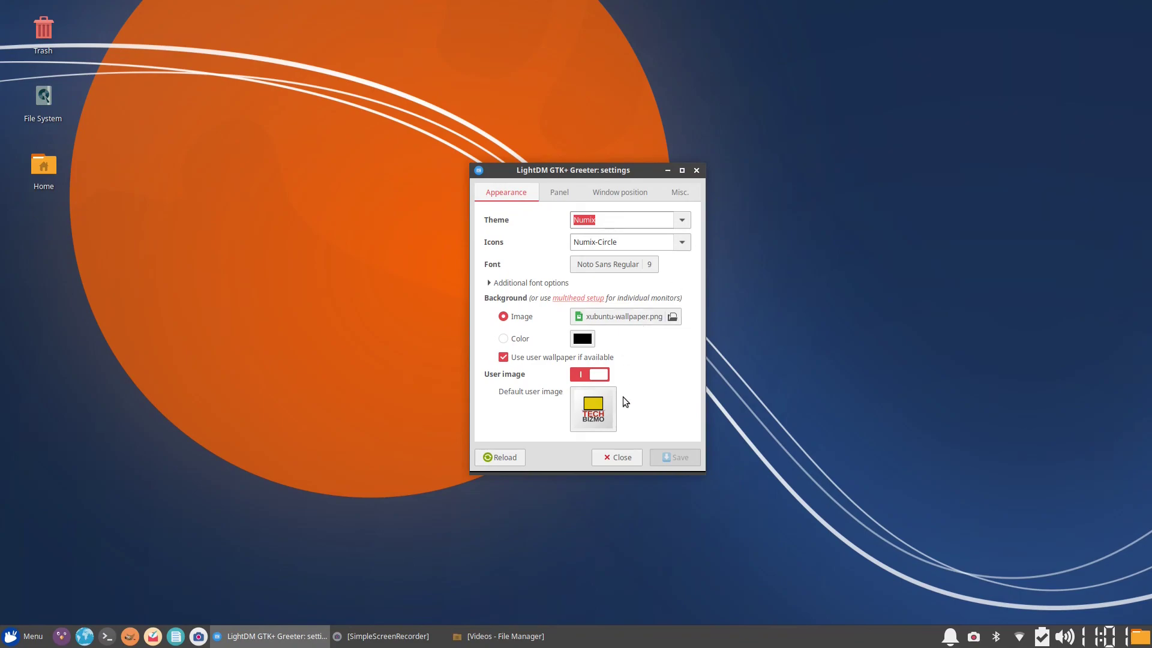
Close the greeter settings window and the Videos file manager window.
click(617, 457)
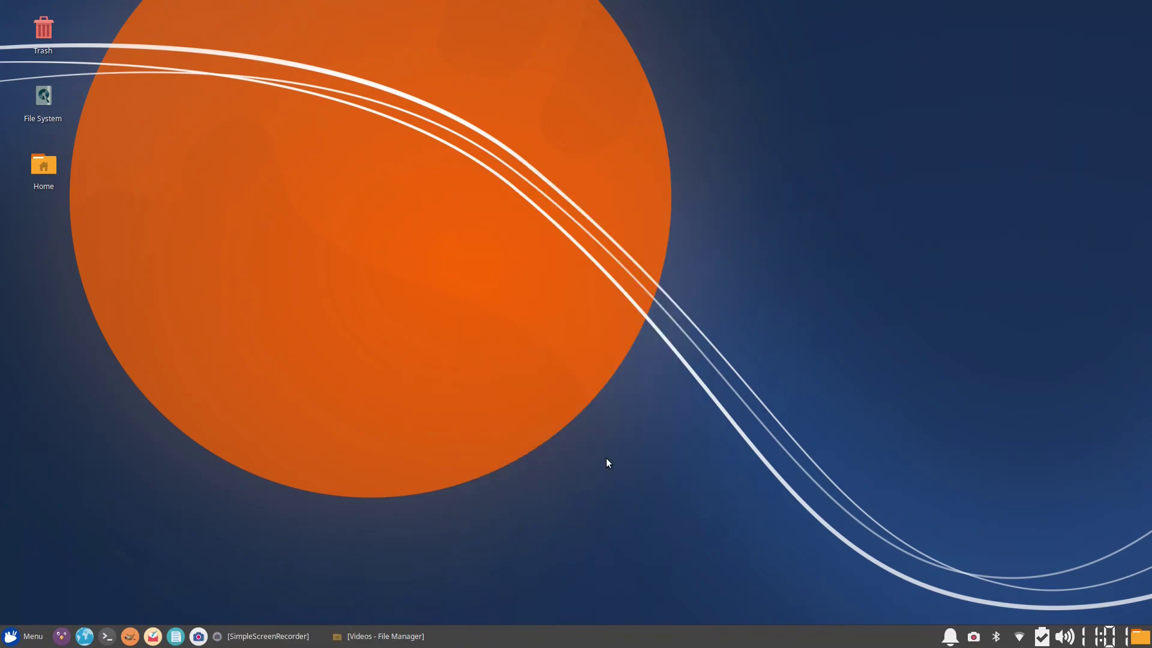
click(333, 643)
click(754, 170)
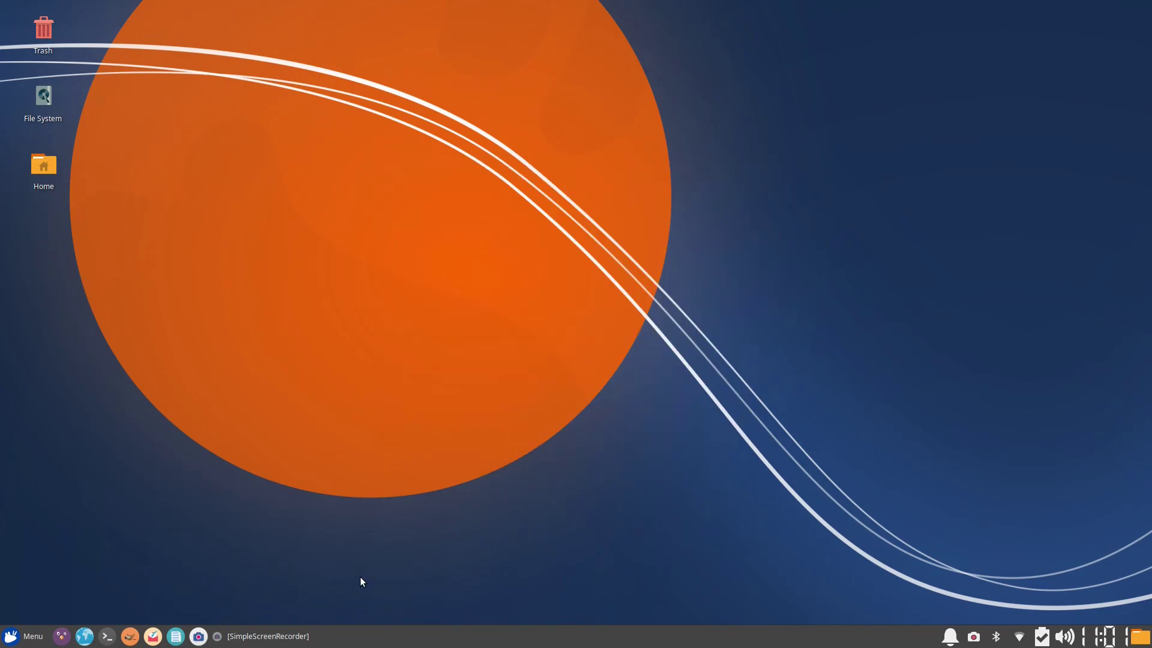